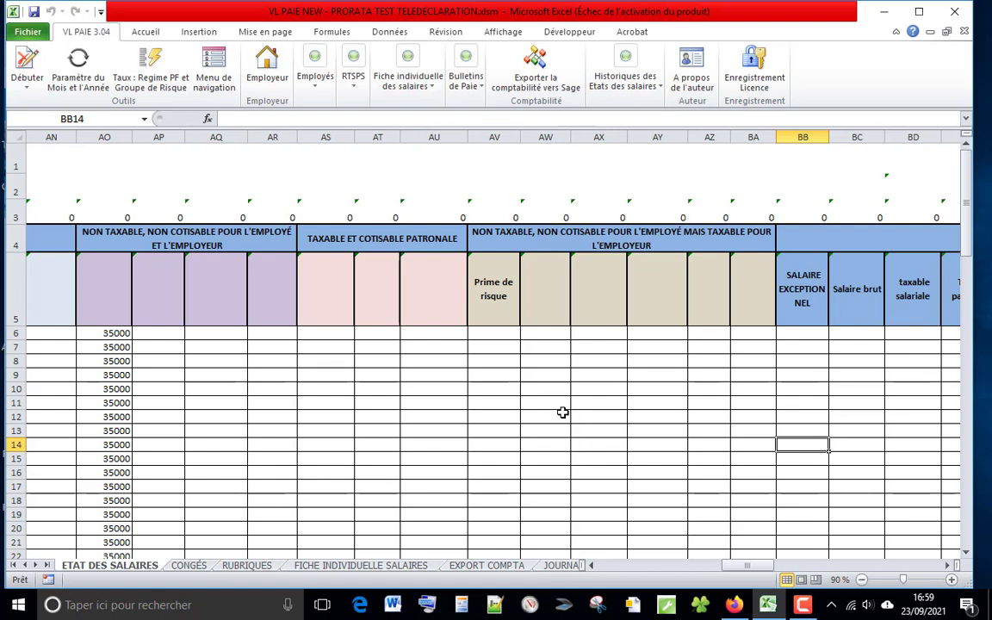
Step: Calculate the RTSPS withholdings for all employees and acknowledge the completion message
{"action": "left_click_drag", "start_coordinate": [748, 566], "coordinate": [614, 569]}
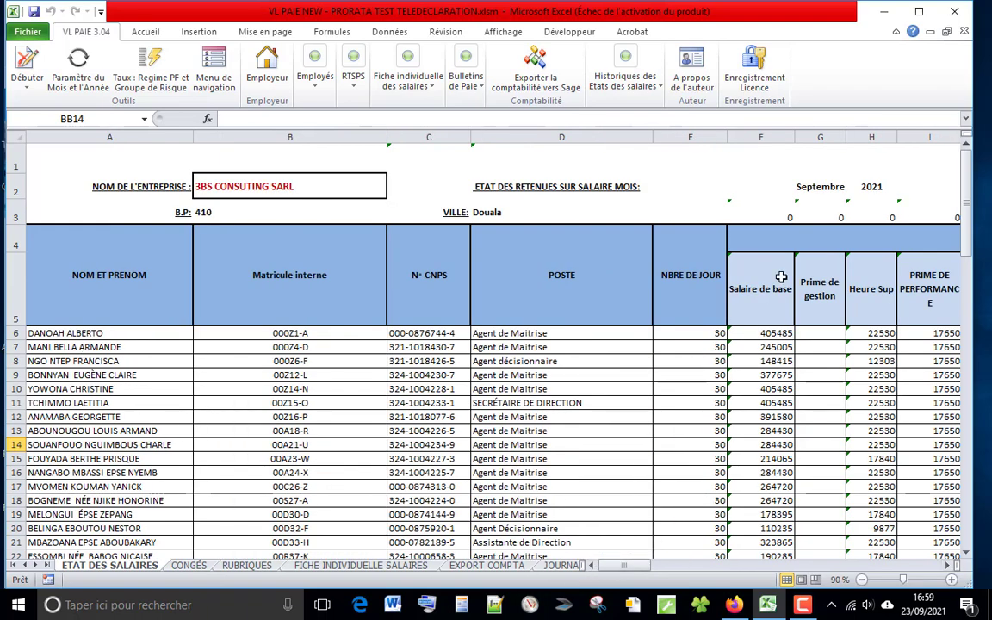
{"action": "left_click_drag", "start_coordinate": [965, 215], "coordinate": [632, 574]}
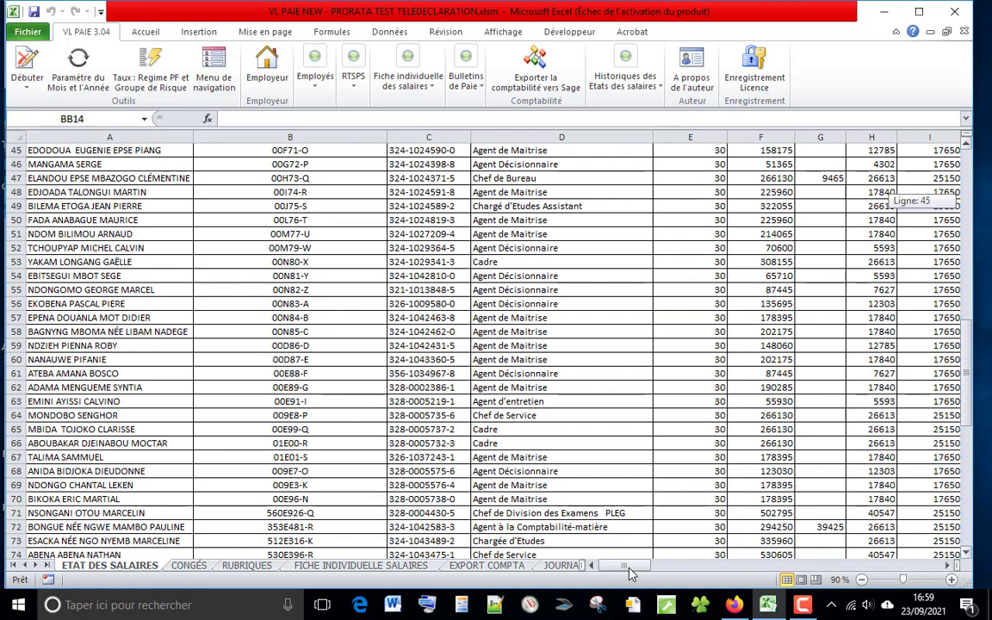
{"action": "left_click_drag", "start_coordinate": [632, 573], "coordinate": [788, 566]}
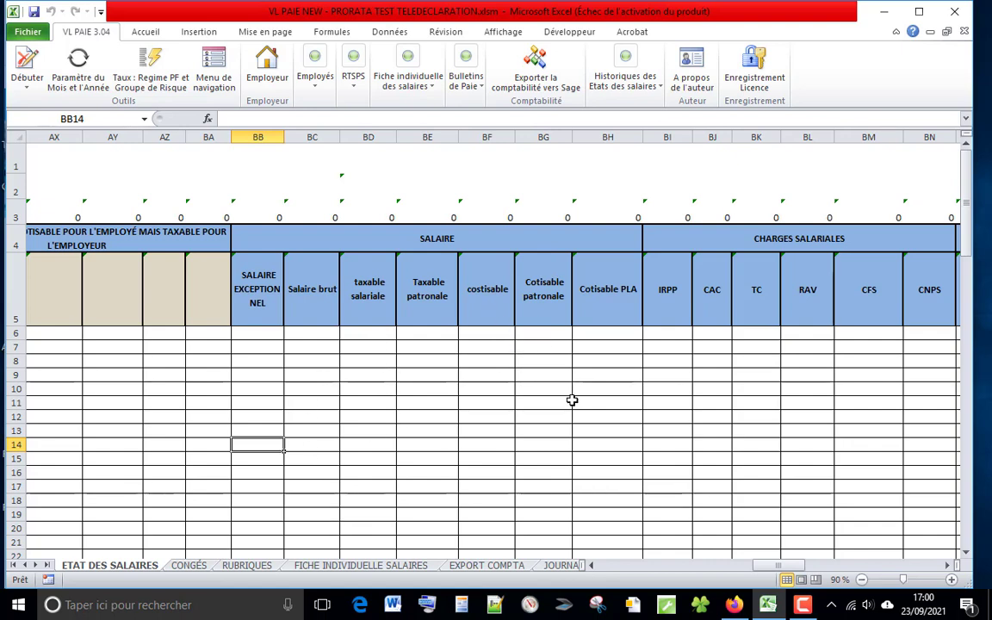
{"action": "mouse_move", "coordinate": [780, 566]}
{"action": "left_mouse_down"}
{"action": "mouse_move", "coordinate": [810, 571]}
{"action": "mouse_move", "coordinate": [789, 569]}
{"action": "left_mouse_up"}
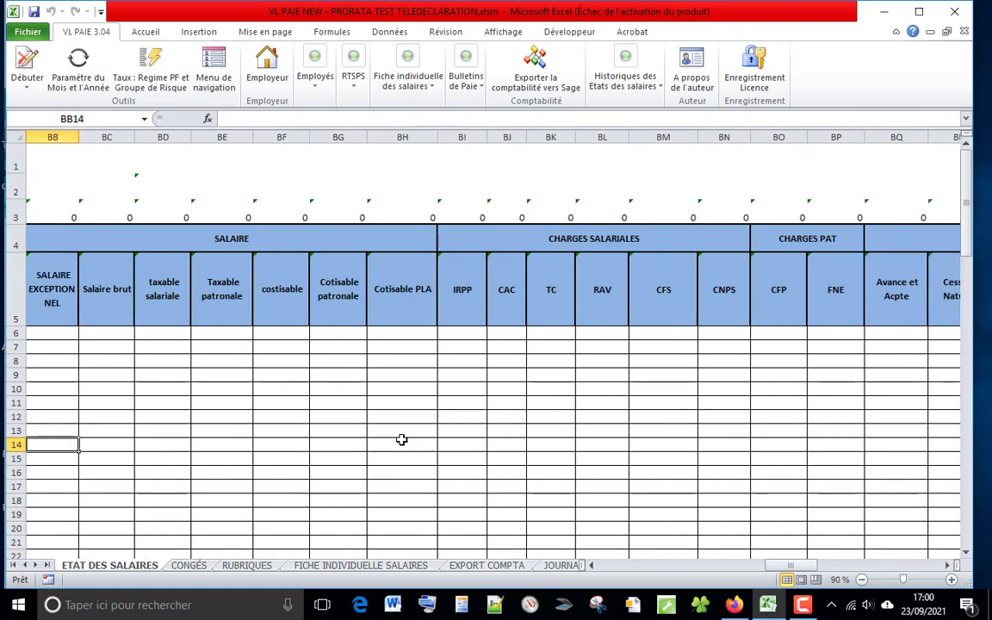
{"action": "left_click", "coordinate": [353, 82]}
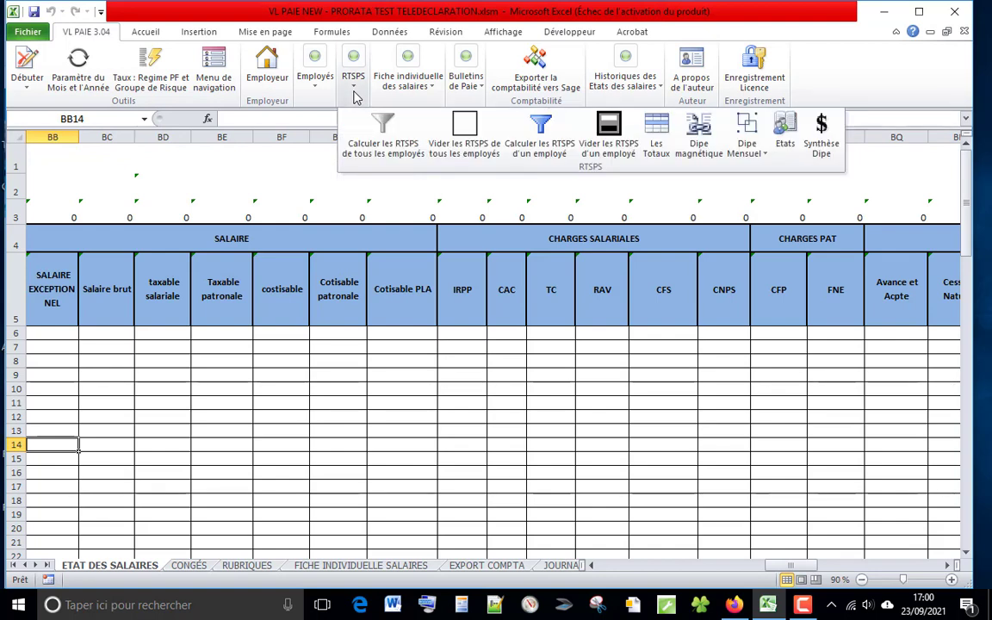
{"action": "left_click", "coordinate": [385, 149]}
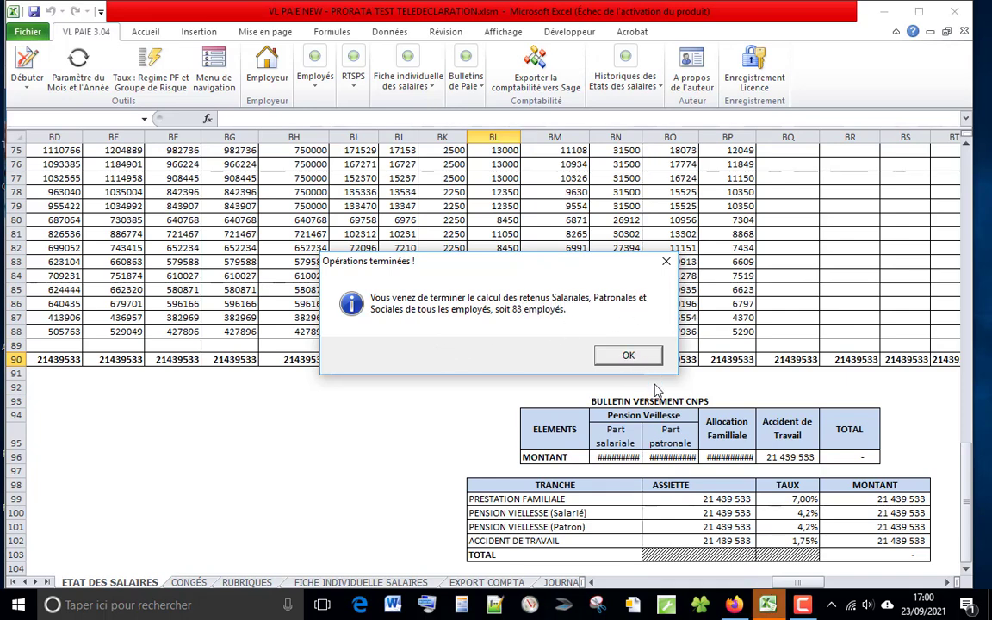
{"action": "key", "text": "Return"}
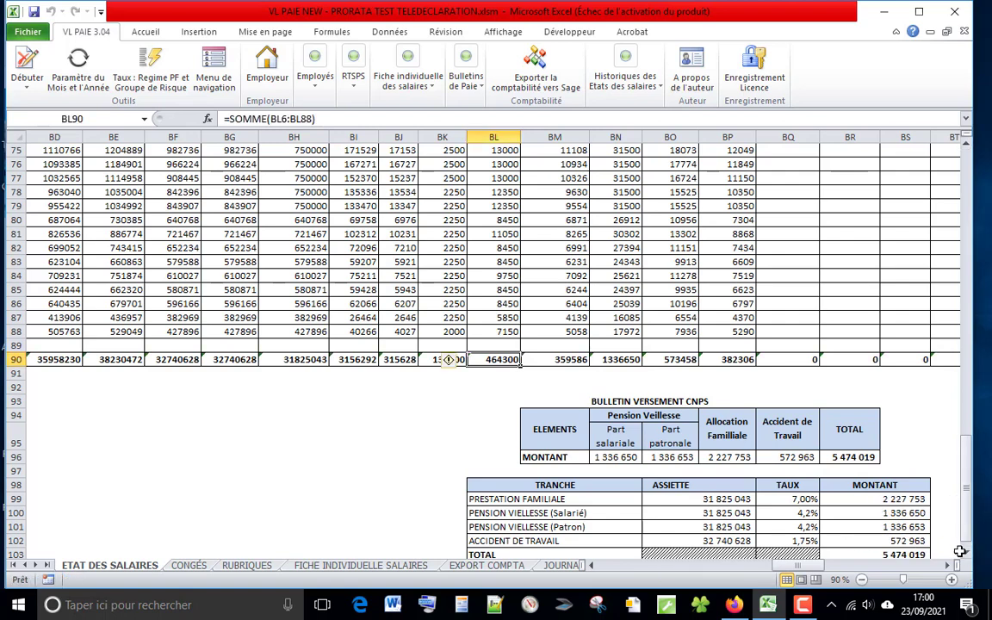
Step: Review the CNPS and Treasury payment bulletins beneath the salary table
{"action": "left_click_drag", "start_coordinate": [966, 526], "coordinate": [967, 532]}
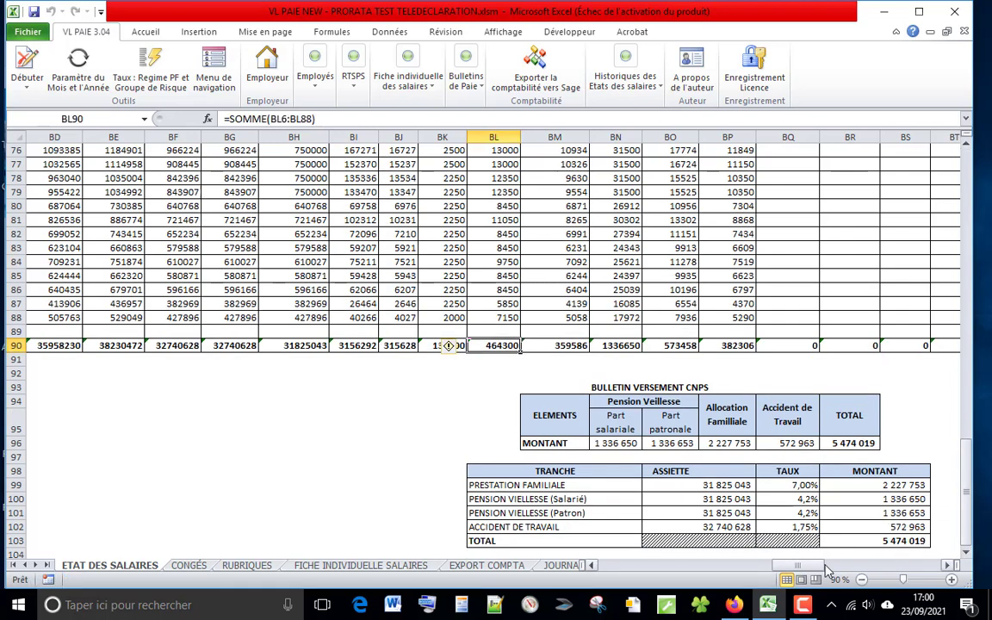
{"action": "left_click_drag", "start_coordinate": [810, 566], "coordinate": [841, 570]}
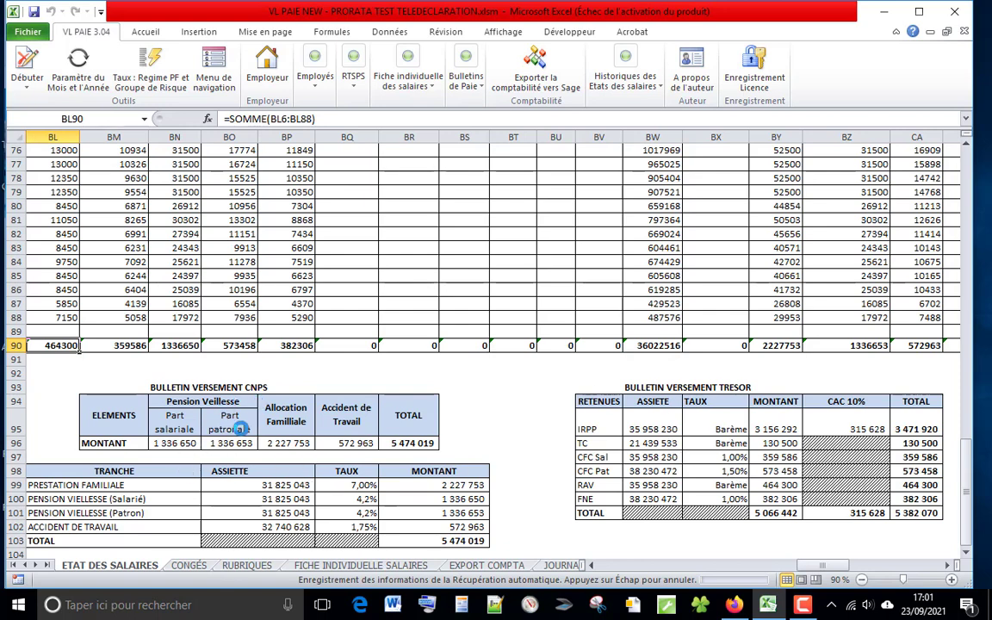
{"action": "left_click", "coordinate": [449, 541]}
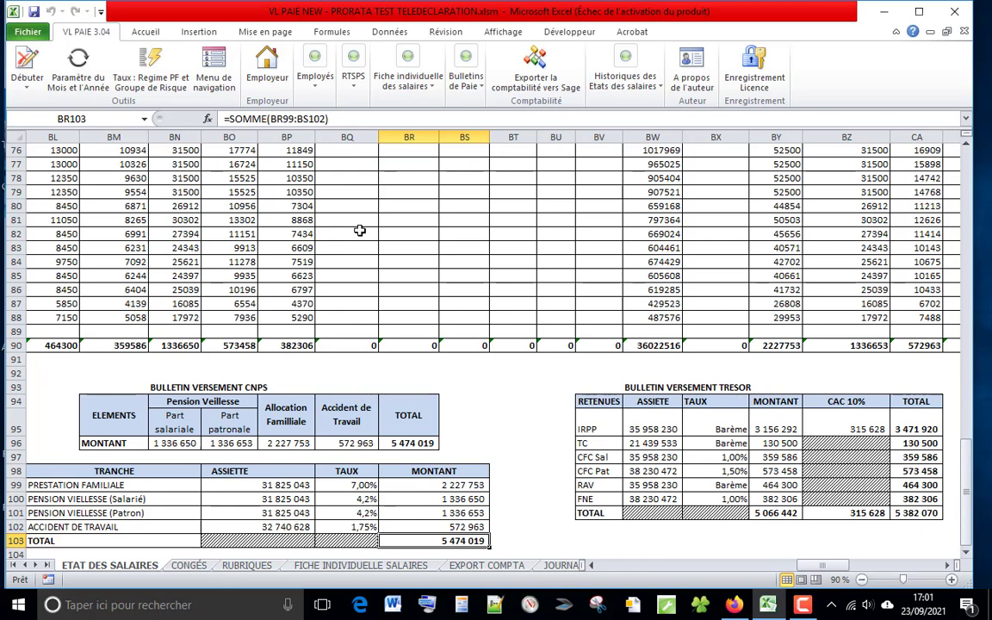
Step: Open the Dipe Magnétique parameters from the RTSPS tools
{"action": "left_click", "coordinate": [354, 90]}
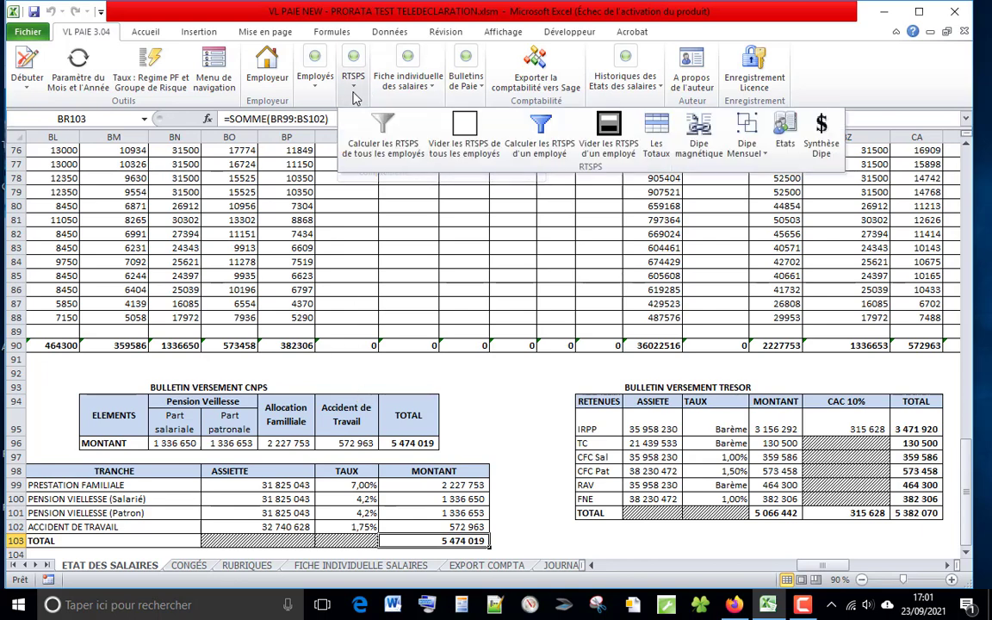
{"action": "left_click", "coordinate": [699, 134]}
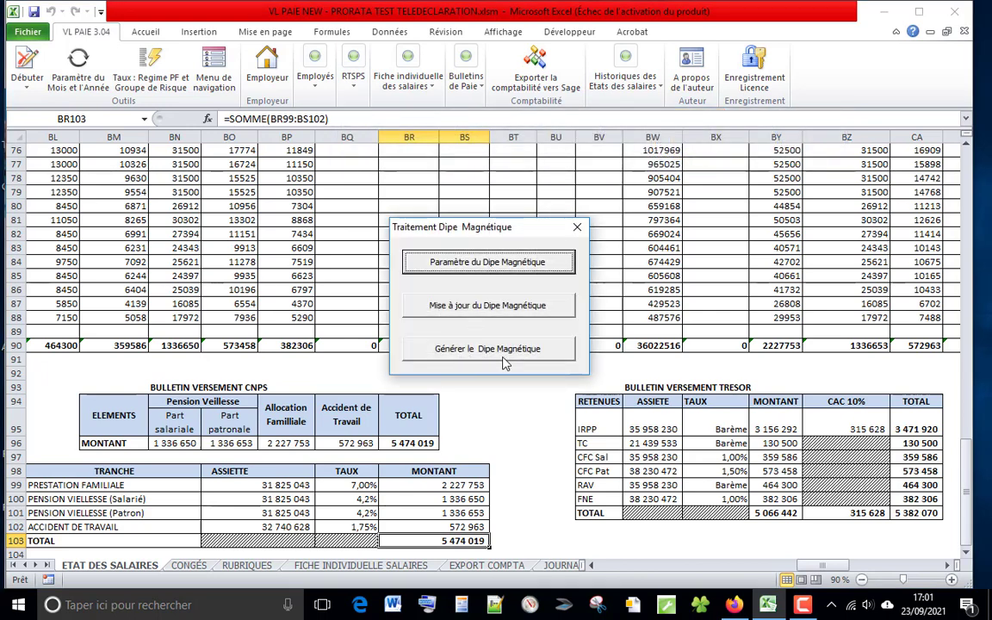
{"action": "left_click", "coordinate": [470, 272]}
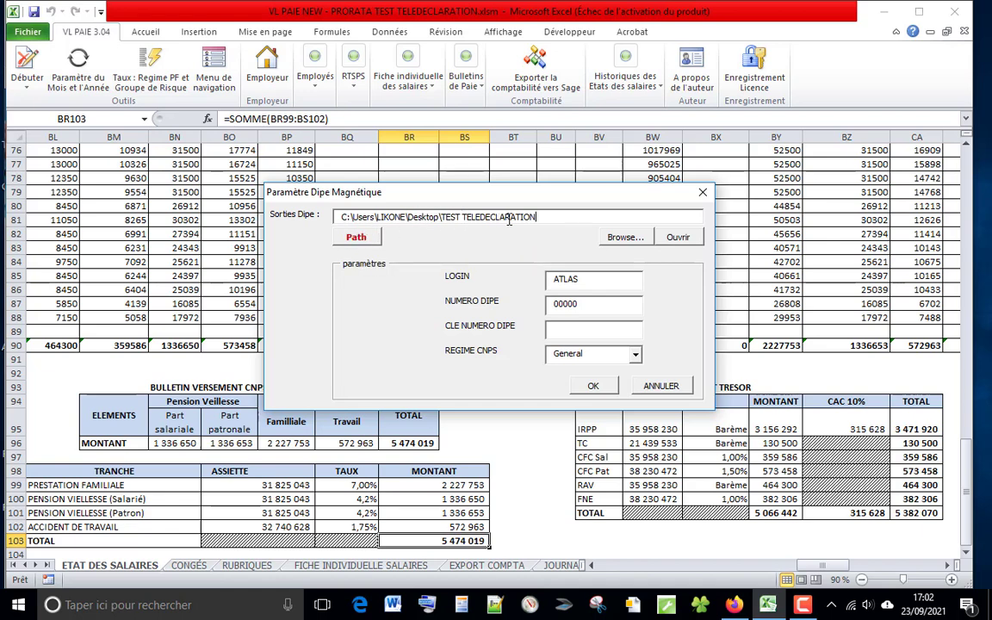
Step: Open the Dipe output folder TEST TELEDECLARATION to check its contents, and close it again
{"action": "left_click", "coordinate": [681, 247]}
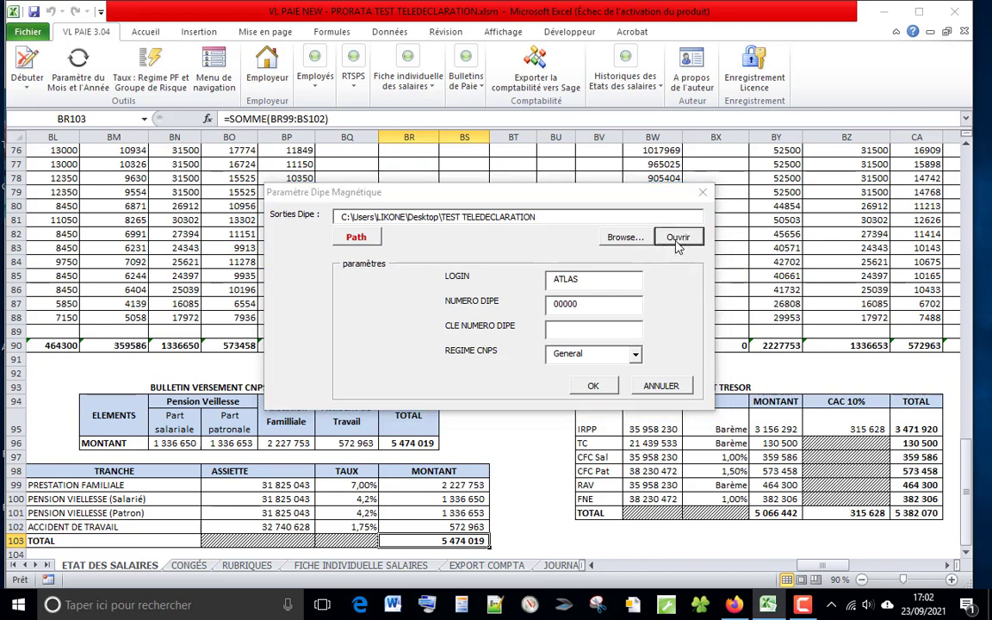
{"action": "left_click", "coordinate": [675, 242]}
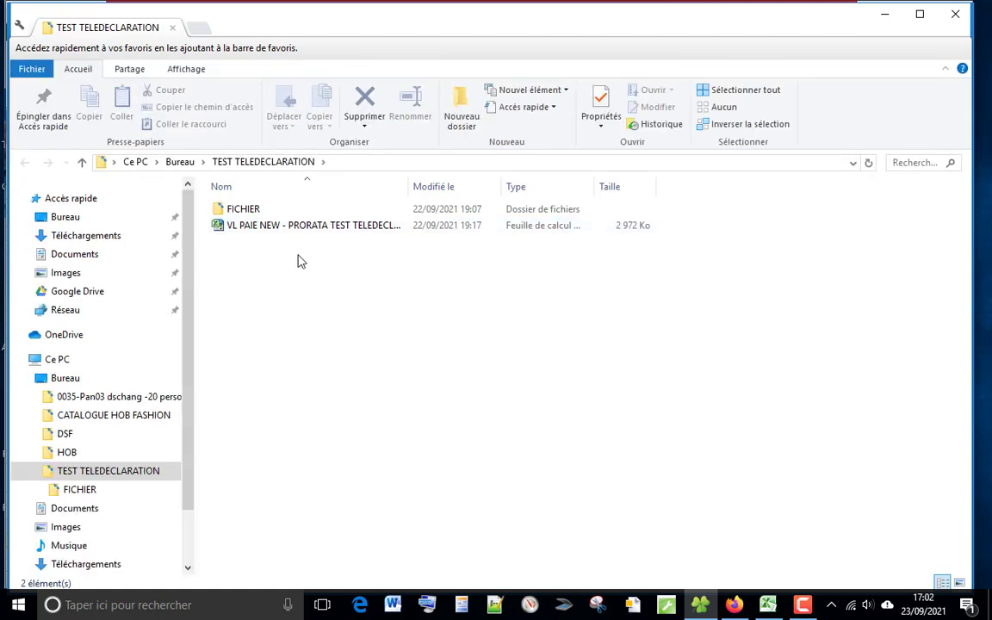
{"action": "left_click", "coordinate": [955, 14]}
{"action": "left_click", "coordinate": [452, 285]}
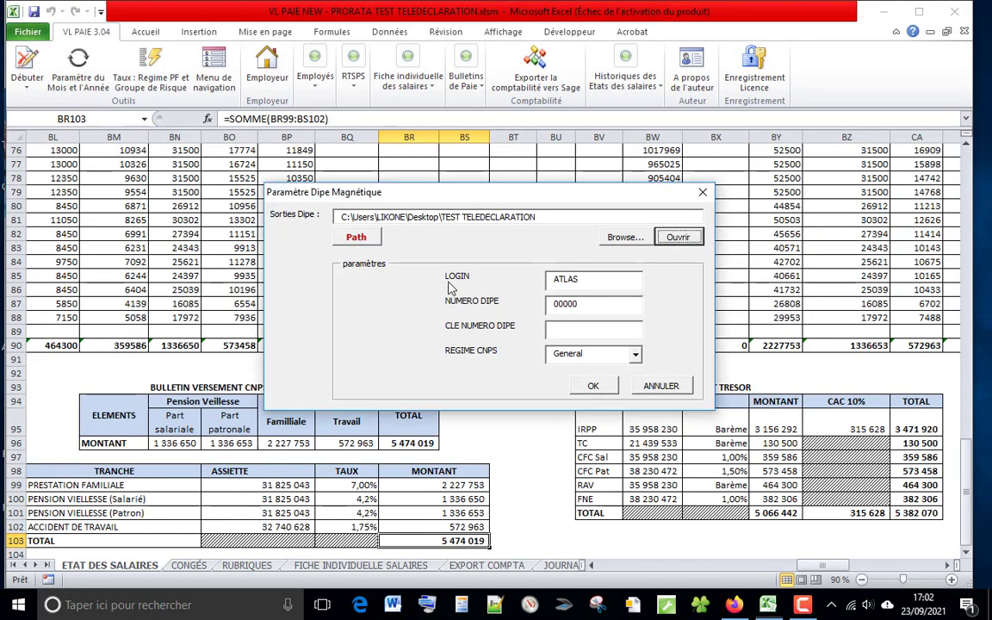
Step: Enter the employer's CNPS login name, leave the CNPS regime on General, and validate the Dipe parameters
{"action": "double_click", "coordinate": [614, 279]}
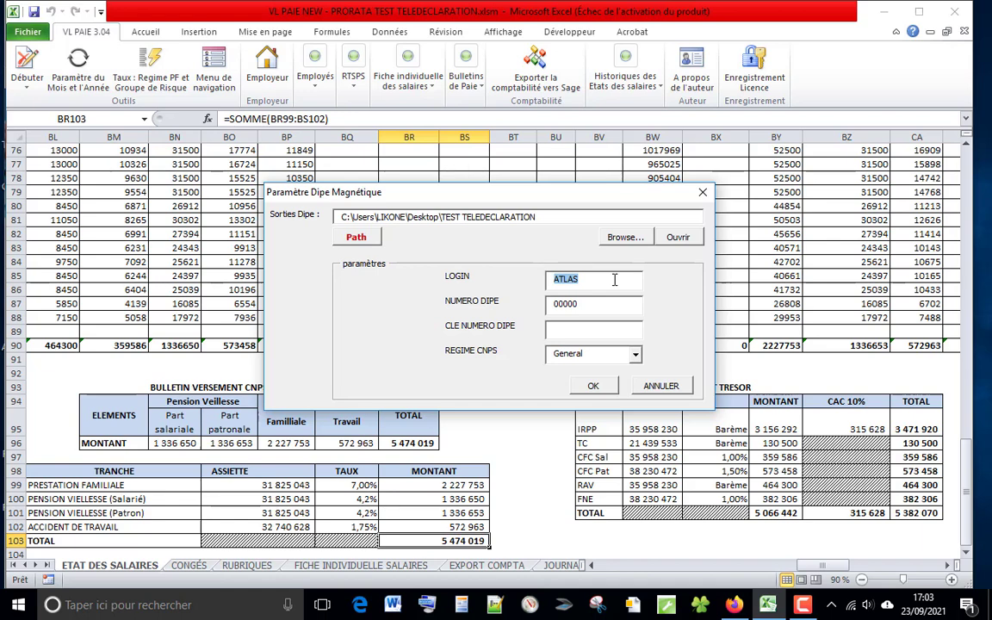
{"action": "type", "text": "VICTOR"}
{"action": "left_click", "coordinate": [635, 354]}
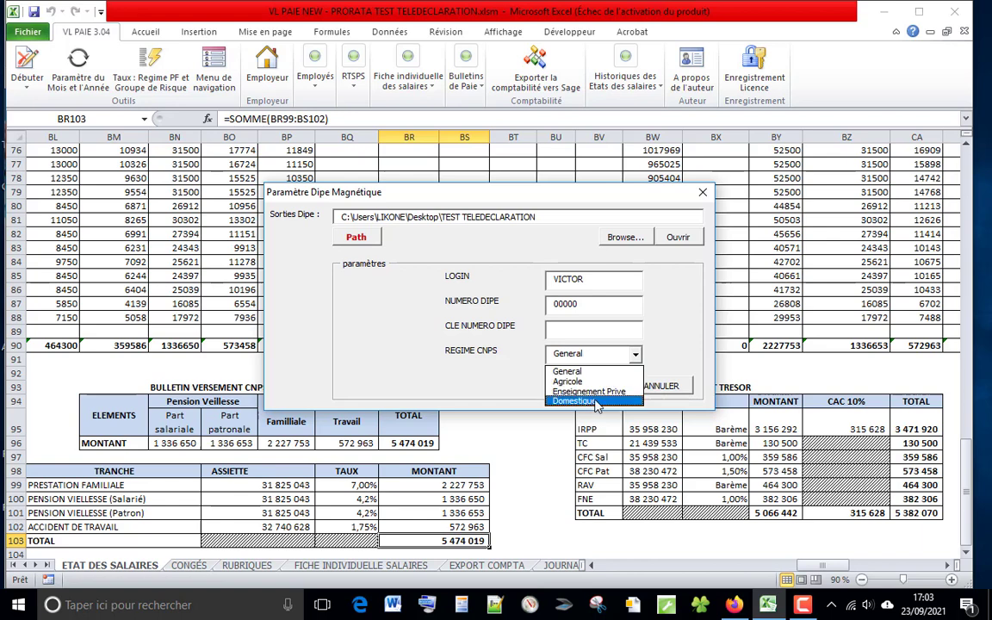
{"action": "left_click", "coordinate": [678, 302]}
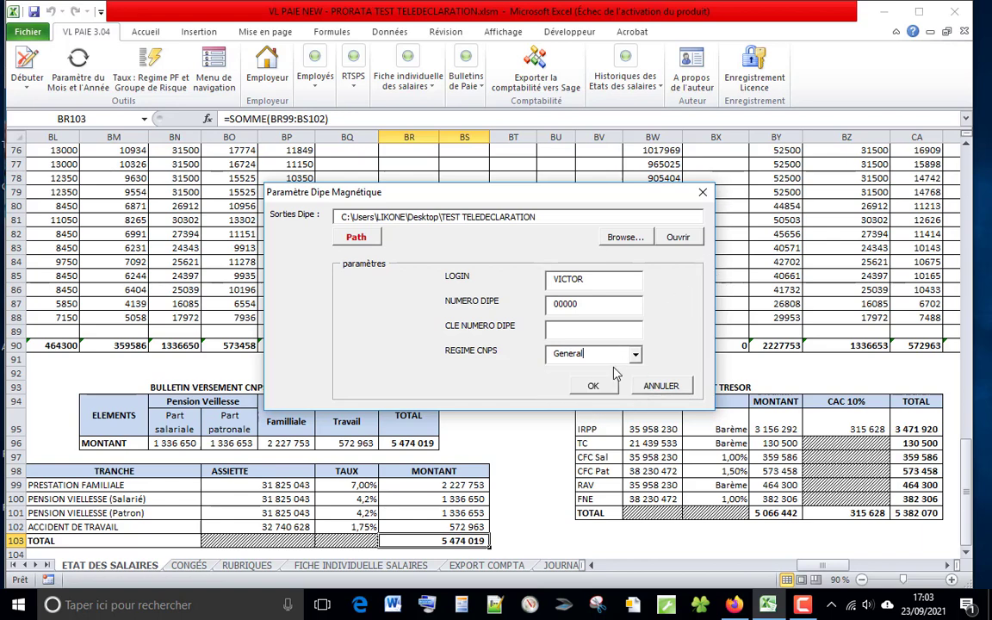
{"action": "left_click", "coordinate": [595, 385]}
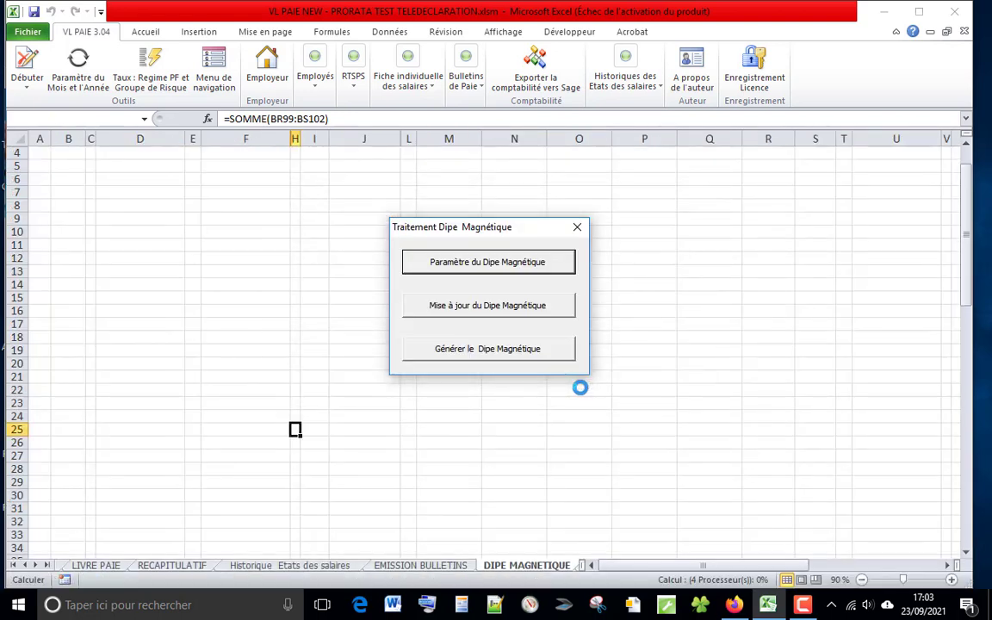
Step: Run the Dipe Magnétique update and dismiss the completion message
{"action": "left_click", "coordinate": [580, 389]}
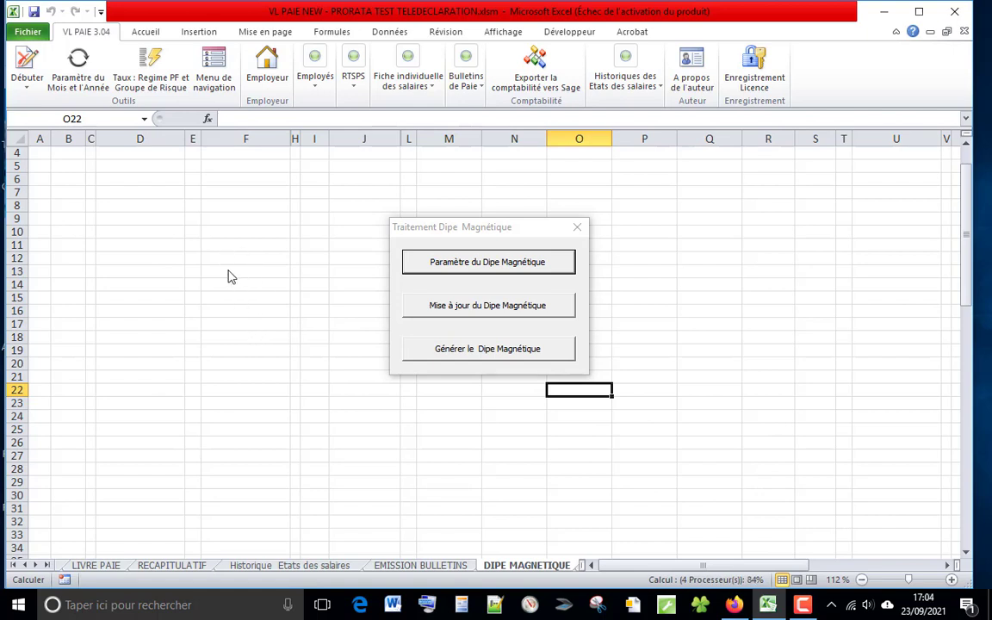
{"action": "left_click", "coordinate": [457, 316]}
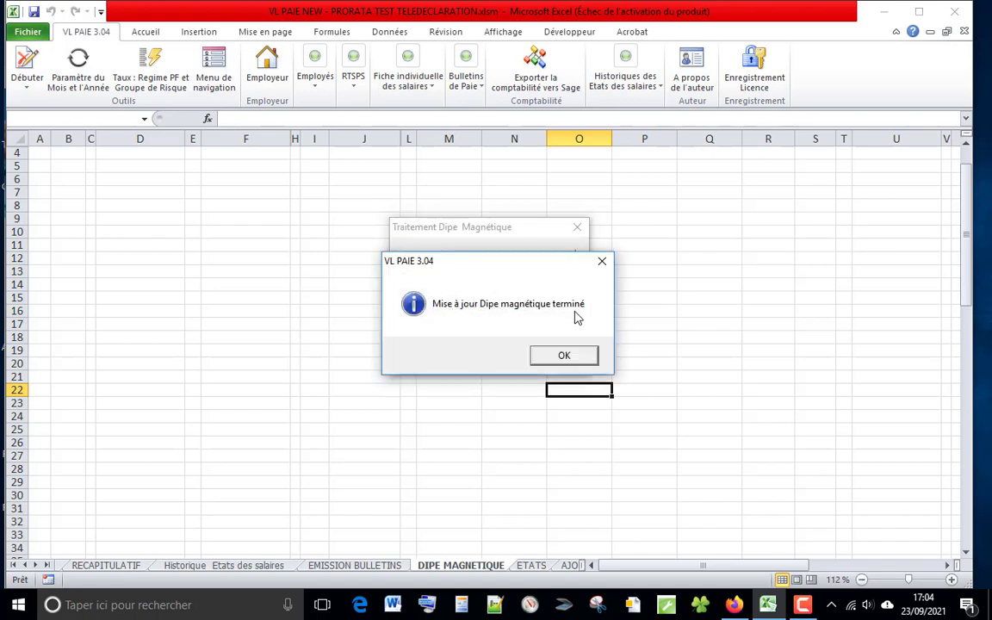
{"action": "left_click", "coordinate": [570, 358]}
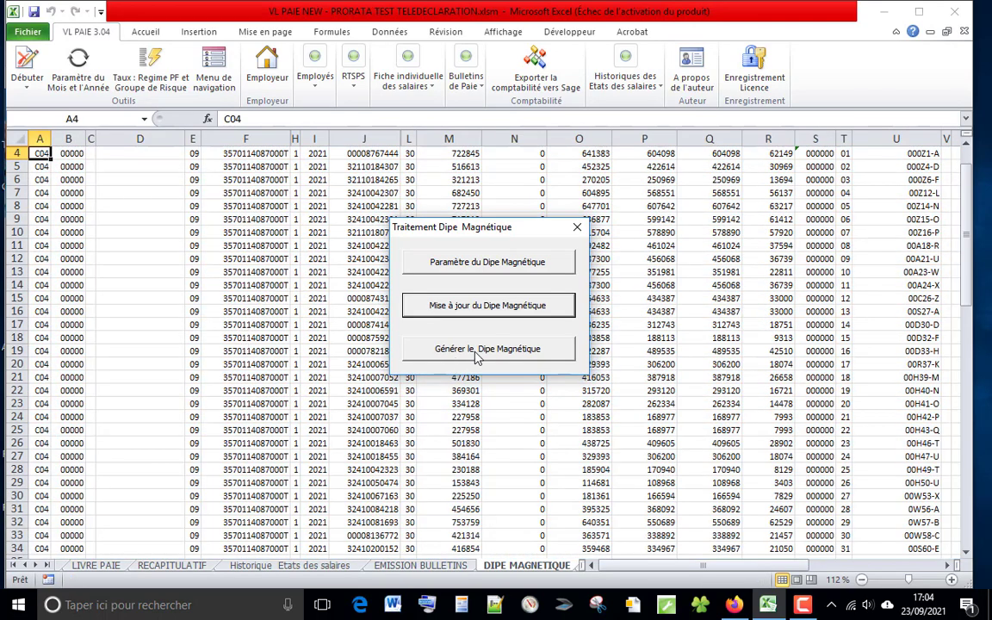
Step: Generate the Dipe Magnétique file for September, confirming the creation
{"action": "left_click", "coordinate": [478, 350]}
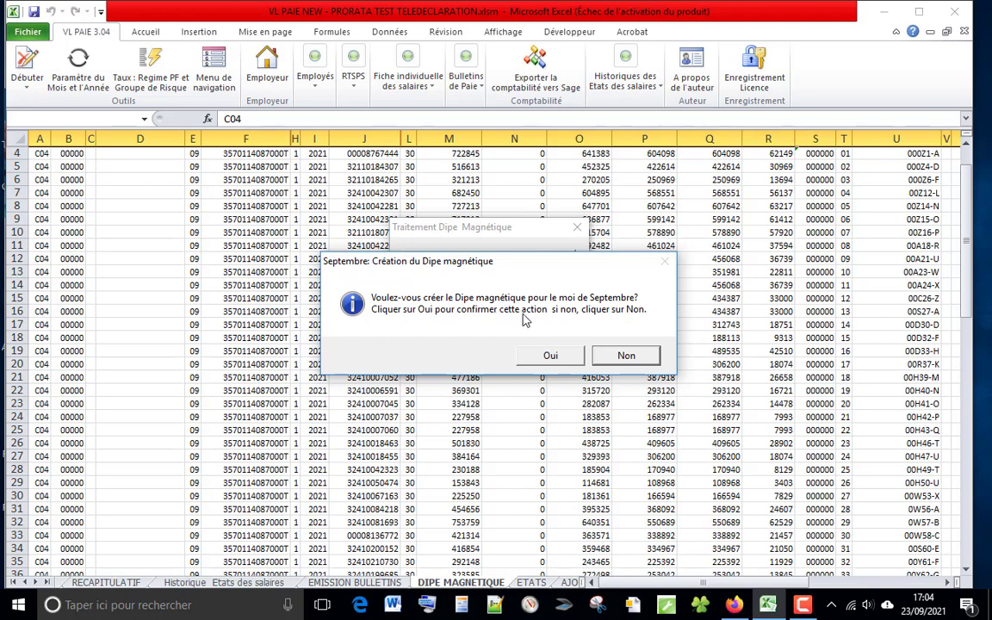
{"action": "left_click", "coordinate": [551, 358]}
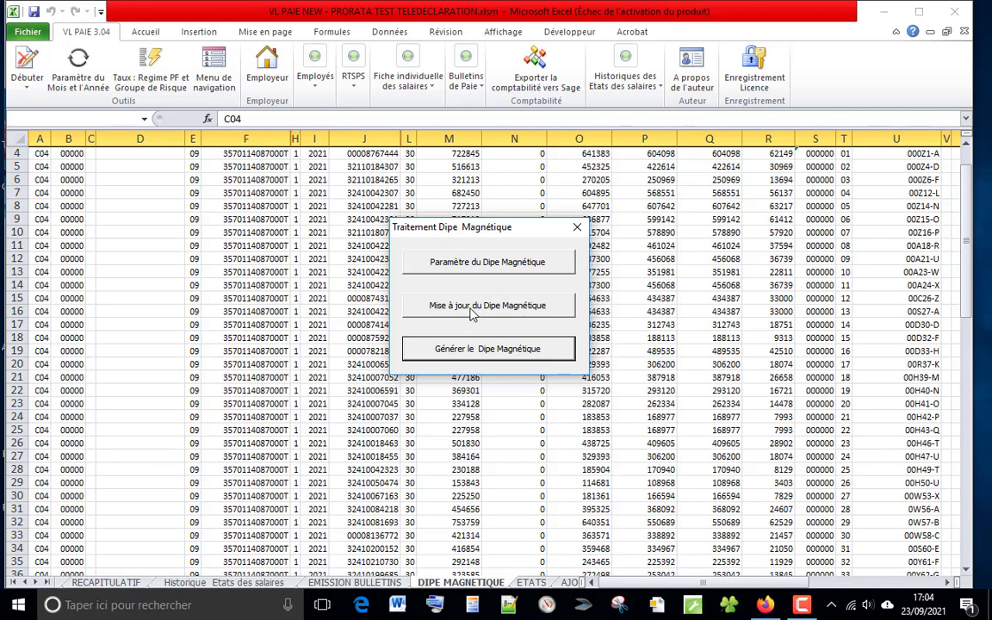
{"action": "left_click", "coordinate": [463, 360]}
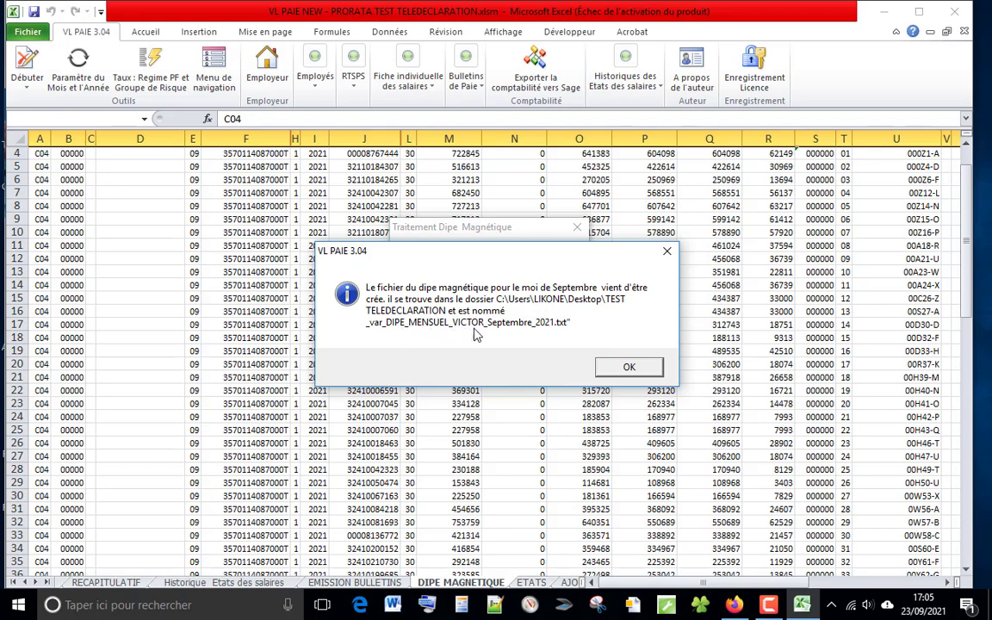
{"action": "left_click", "coordinate": [625, 368]}
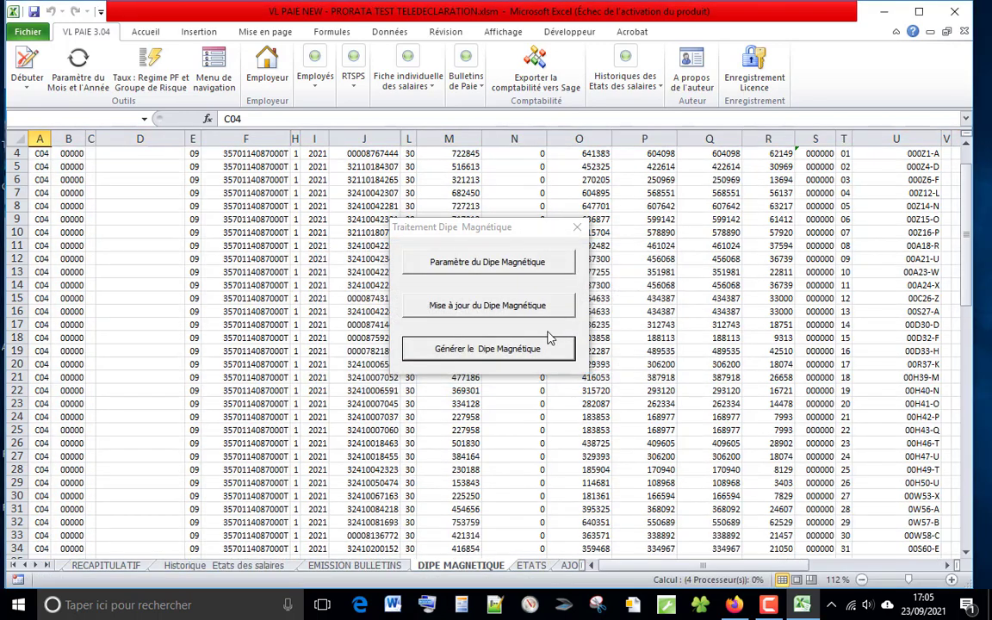
Step: Open the output folder from the Dipe parameters and open the generated monthly DIPE text file for September 2021
{"action": "left_click", "coordinate": [508, 272]}
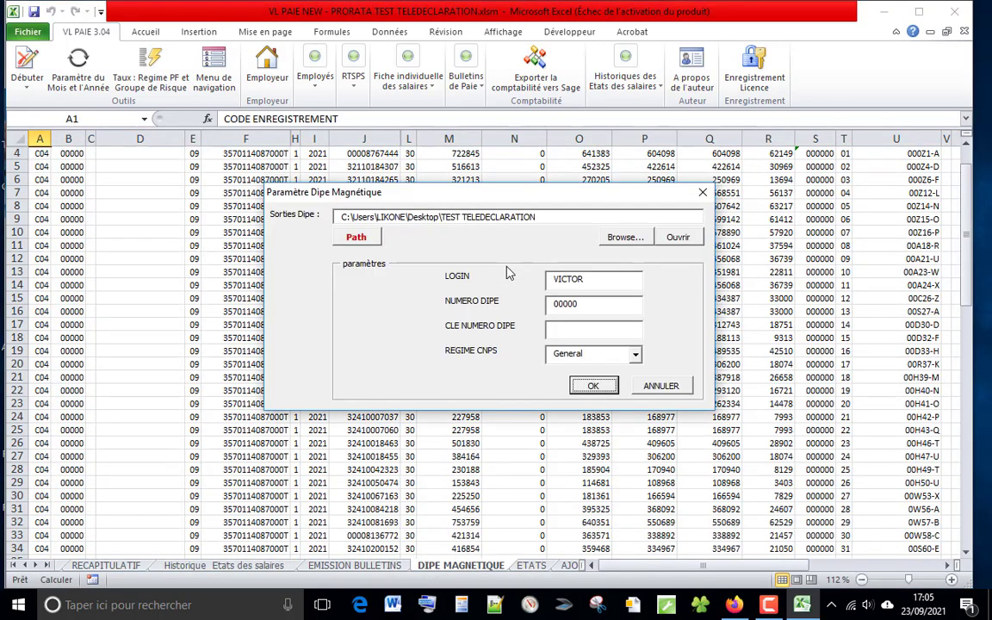
{"action": "left_click", "coordinate": [677, 239]}
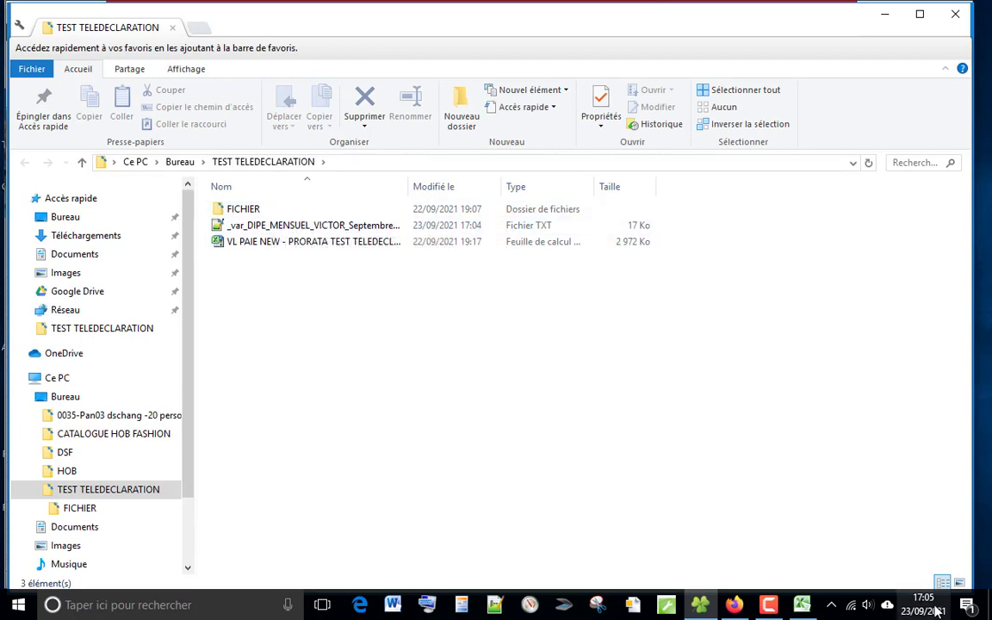
{"action": "left_click", "coordinate": [289, 232]}
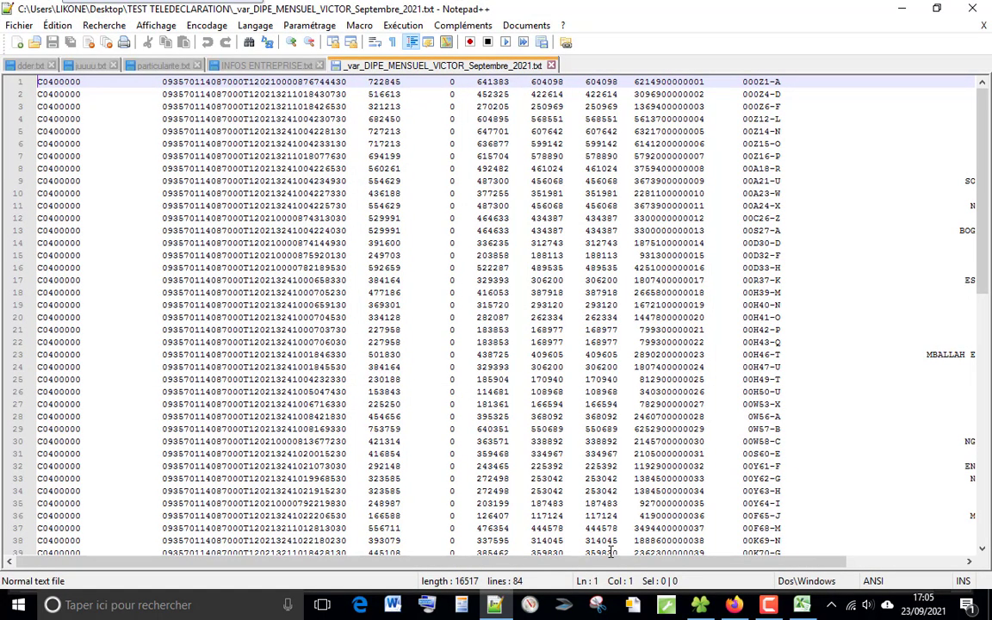
Step: Inspect the lines of the generated DIPE text file
{"action": "mouse_move", "coordinate": [611, 561]}
{"action": "left_mouse_down"}
{"action": "mouse_move", "coordinate": [727, 559]}
{"action": "mouse_move", "coordinate": [603, 559]}
{"action": "left_mouse_up"}
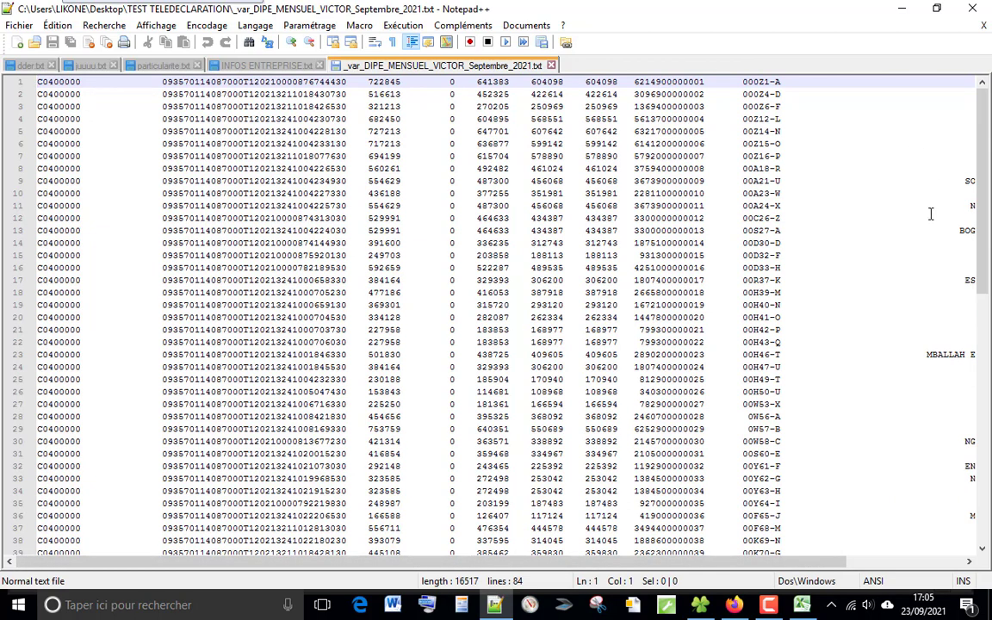
{"action": "left_click", "coordinate": [207, 280]}
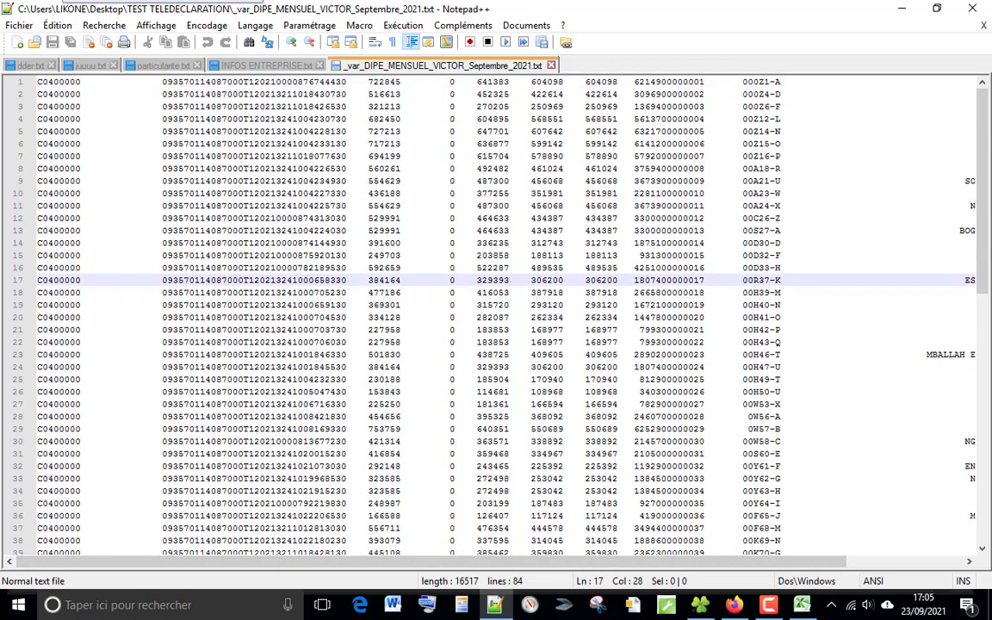
Step: Minimize the text editor and switch to the CNPS website in the browser
{"action": "left_click", "coordinate": [937, 8]}
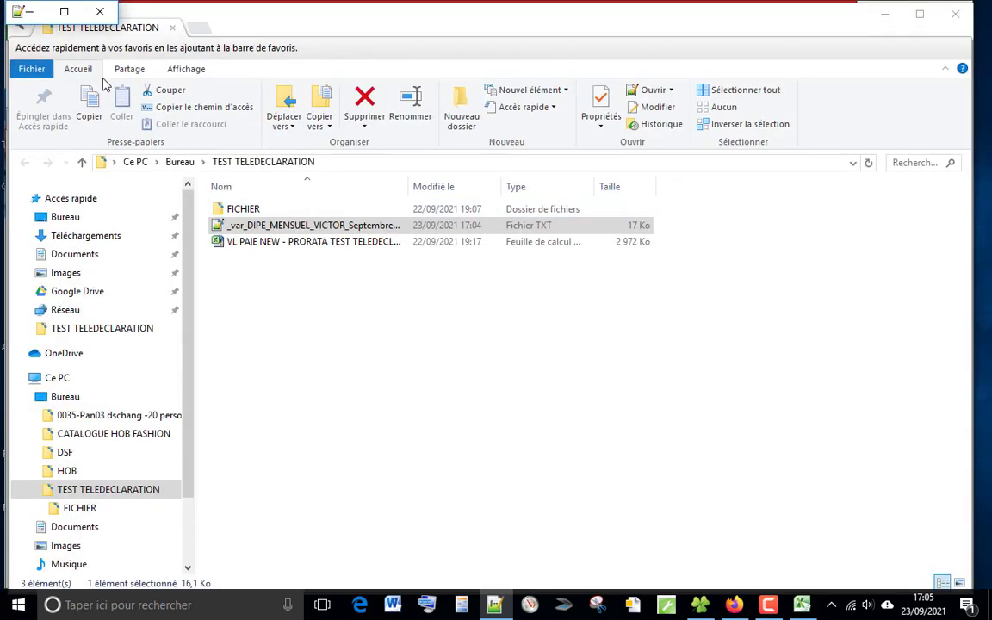
{"action": "left_click", "coordinate": [64, 11]}
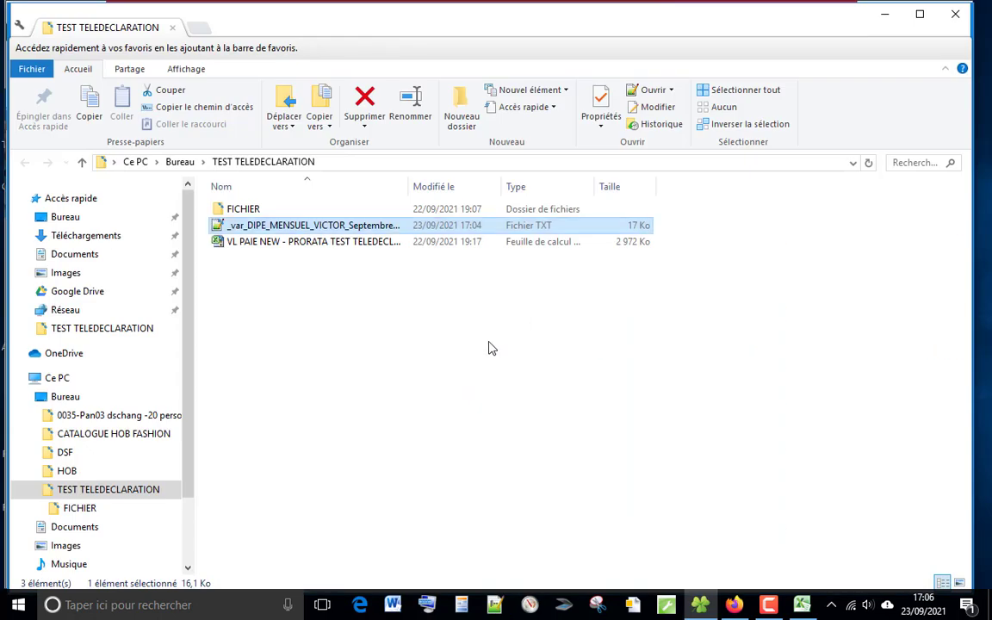
{"action": "left_click", "coordinate": [734, 605]}
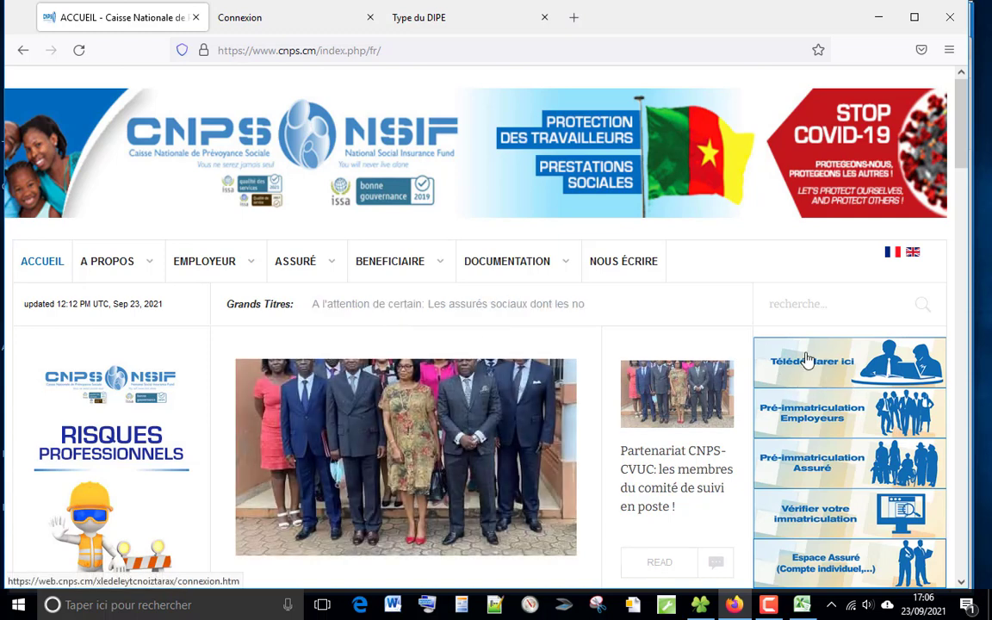
Step: Switch through the open browser tabs to the DIPE type selection page
{"action": "left_click", "coordinate": [270, 26]}
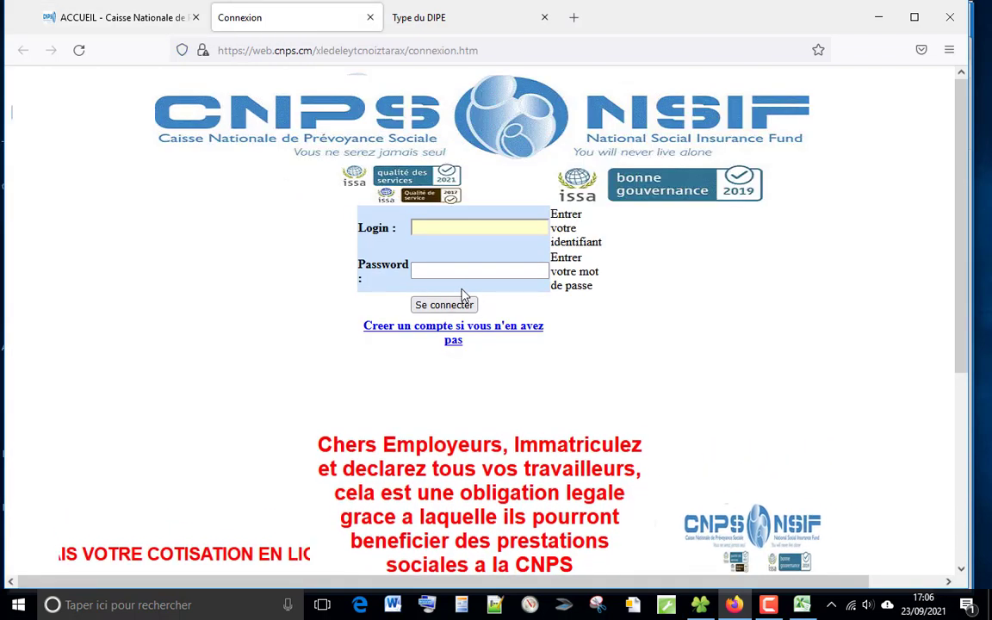
{"action": "left_click", "coordinate": [437, 25]}
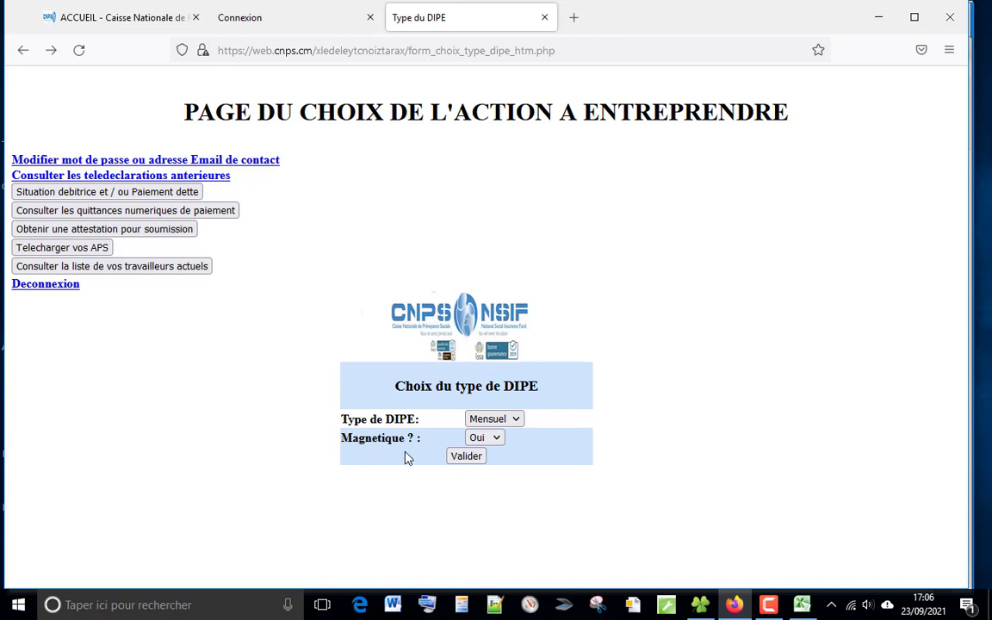
{"action": "left_click", "coordinate": [496, 439]}
{"action": "left_click", "coordinate": [496, 459]}
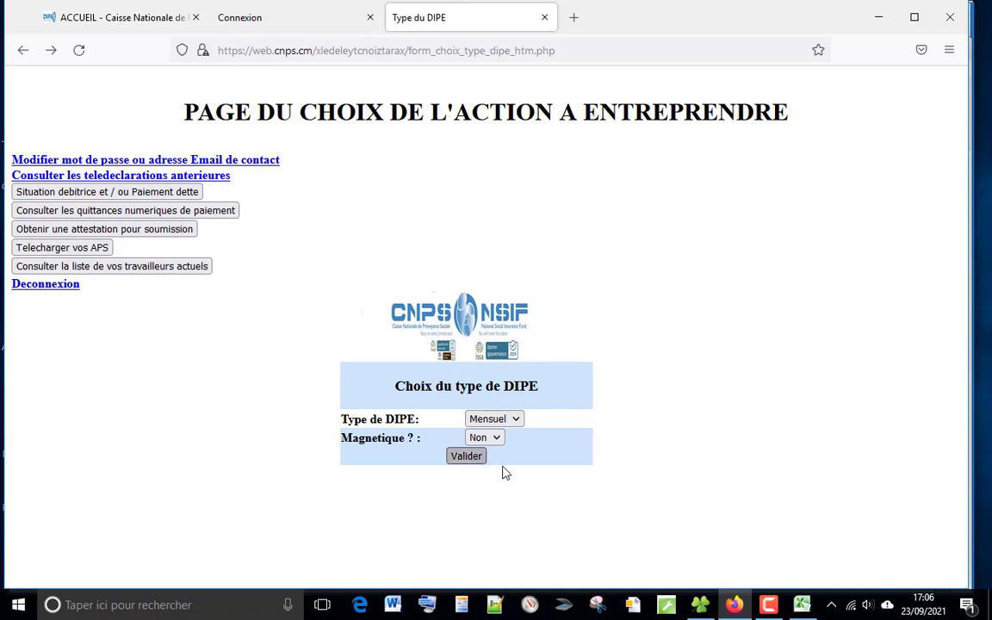
{"action": "left_click", "coordinate": [465, 459]}
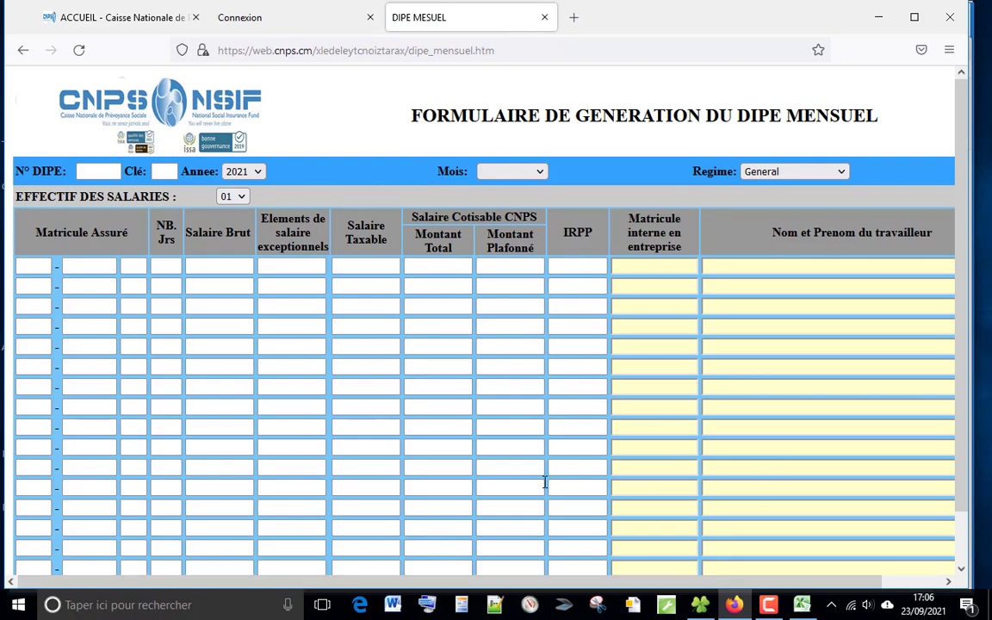
{"action": "left_click_drag", "start_coordinate": [965, 134], "coordinate": [958, 222]}
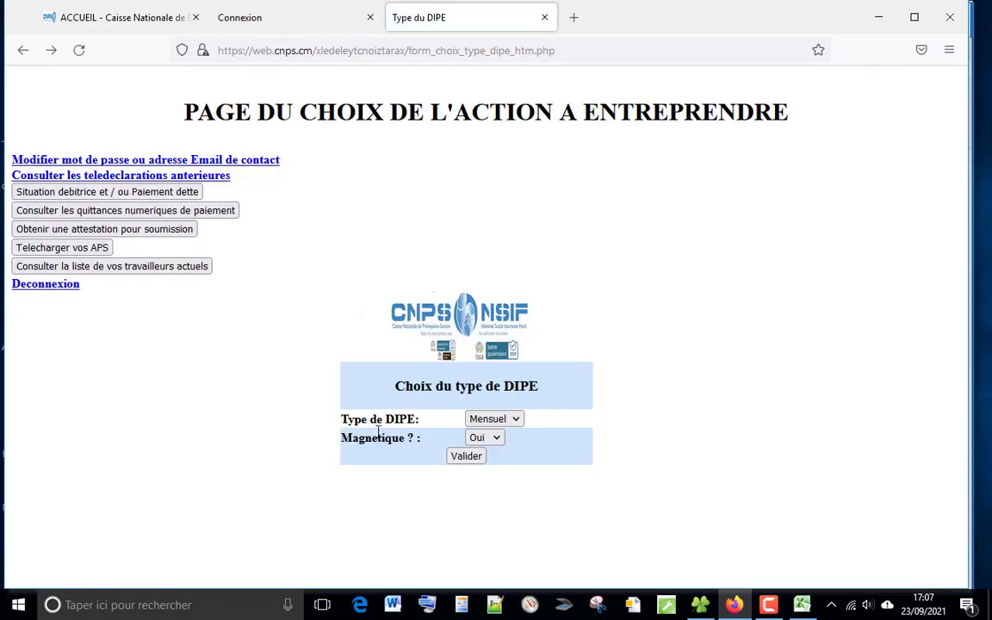
Step: Validate a monthly magnetic DIPE, upload the generated September 2021 monthly DIPE text file and declare it
{"action": "left_click", "coordinate": [465, 459]}
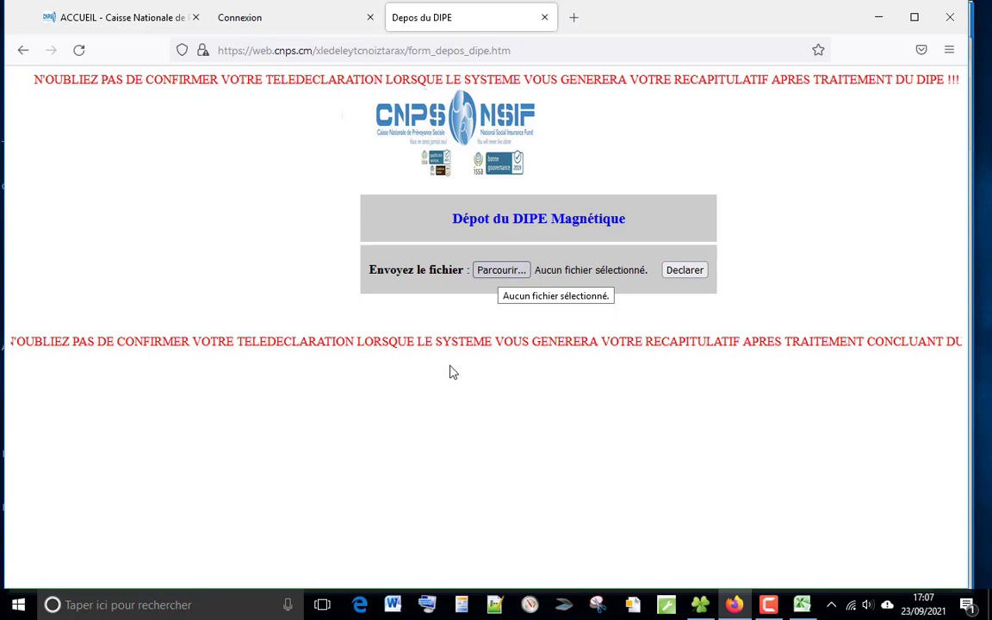
{"action": "left_click", "coordinate": [505, 274]}
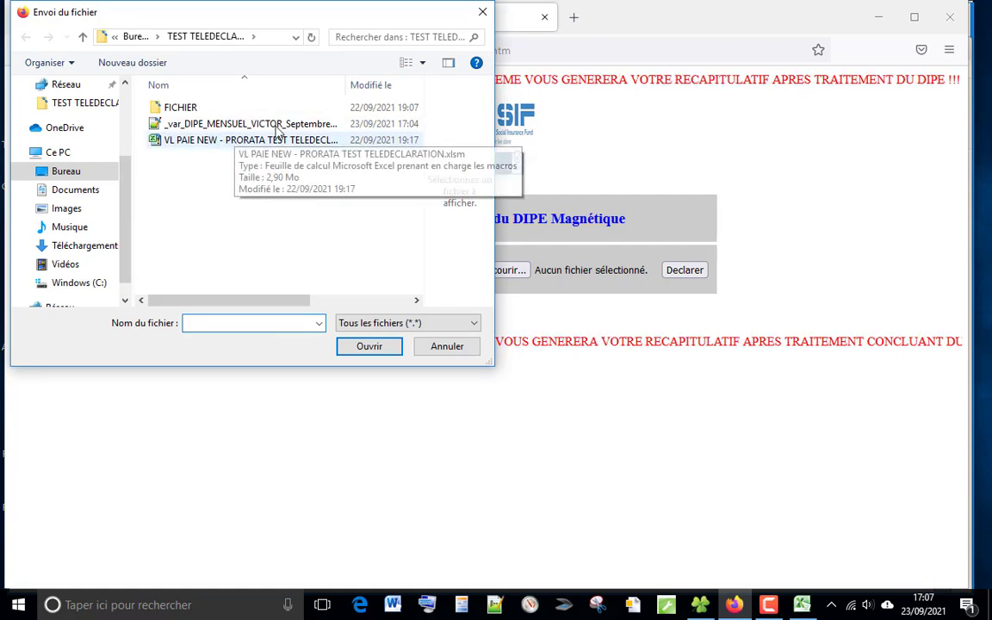
{"action": "left_click", "coordinate": [277, 125]}
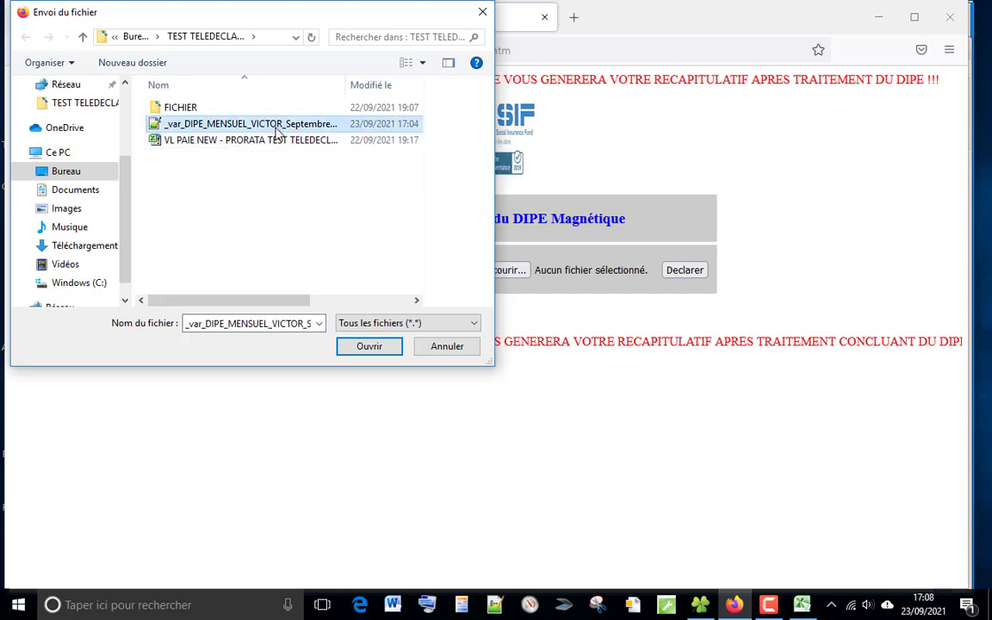
{"action": "left_click", "coordinate": [379, 349]}
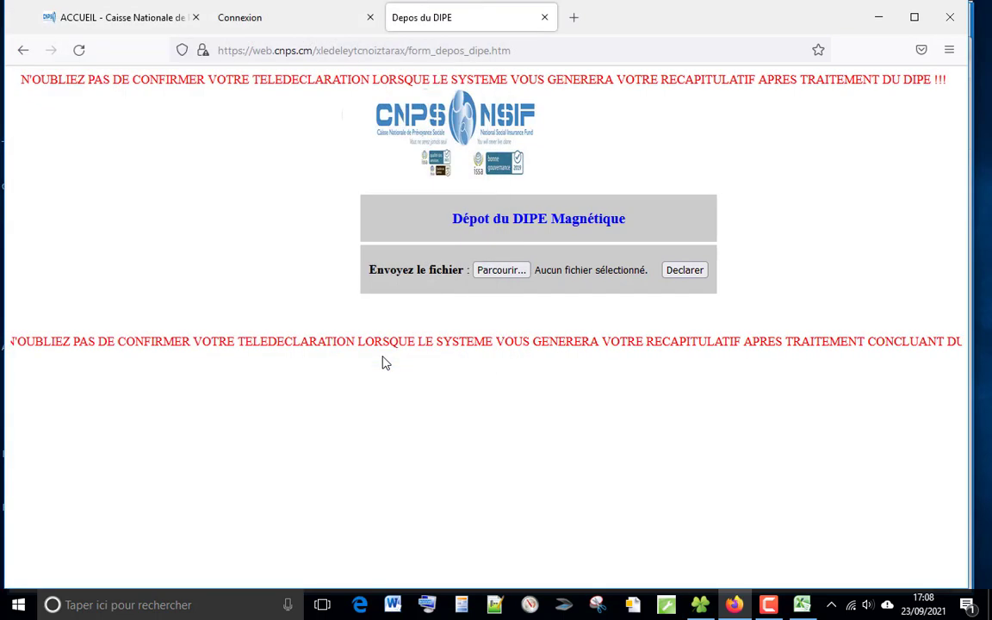
{"action": "left_click", "coordinate": [684, 278]}
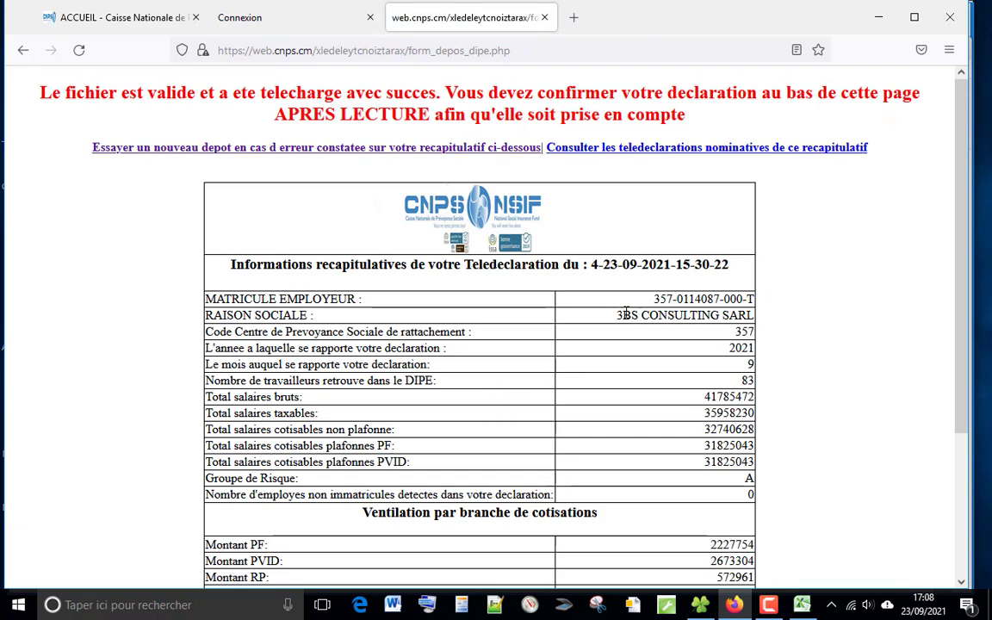
Step: Scroll through the teledeclaration summary to review its totals
{"action": "scroll", "coordinate": [965, 149], "scroll_direction": "down", "scroll_amount": 2}
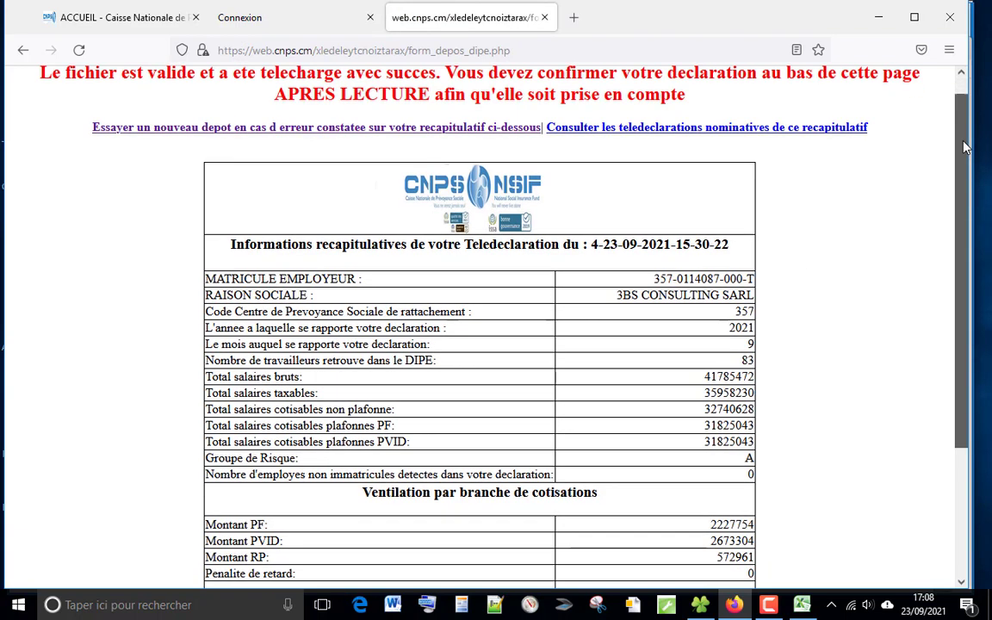
{"action": "scroll", "coordinate": [966, 149], "scroll_direction": "down", "scroll_amount": 3}
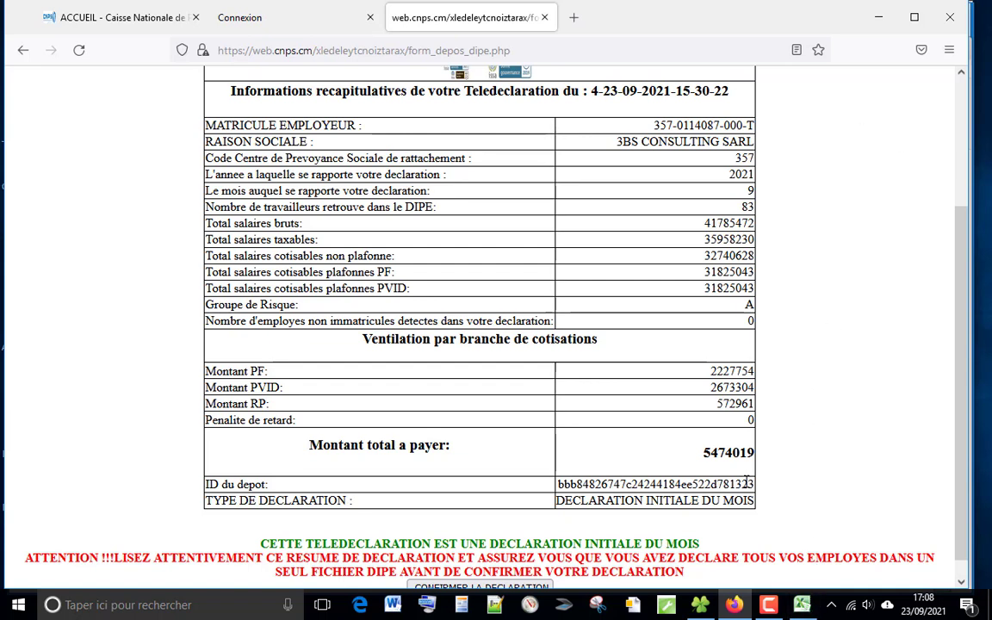
Step: Back in the payroll workbook, close the DIPE dialogs and open the ETAT DES SALAIRES sheet to compare CNPS totals
{"action": "left_click", "coordinate": [801, 609]}
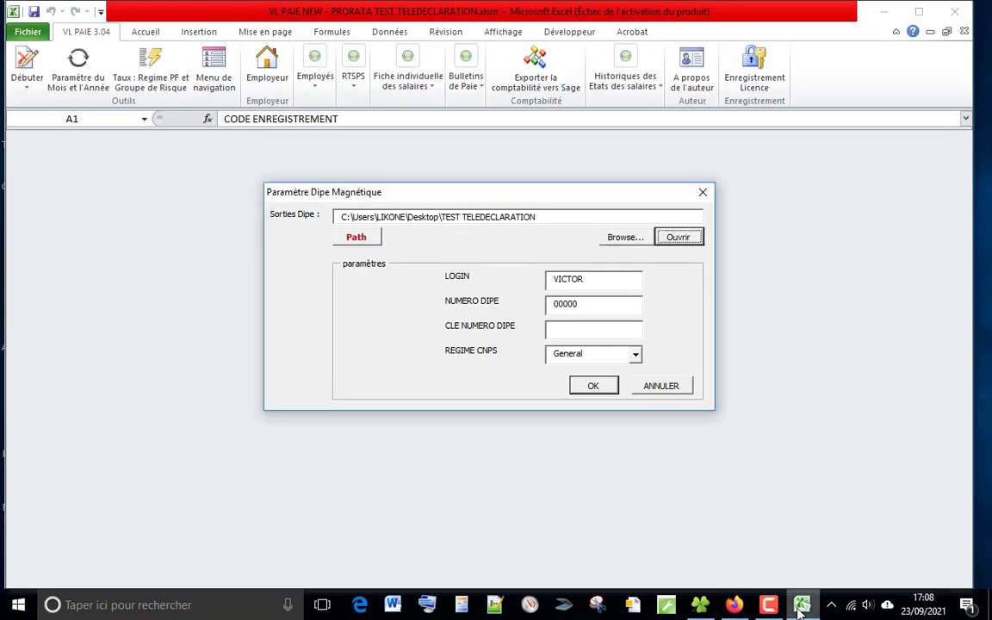
{"action": "left_click", "coordinate": [702, 196]}
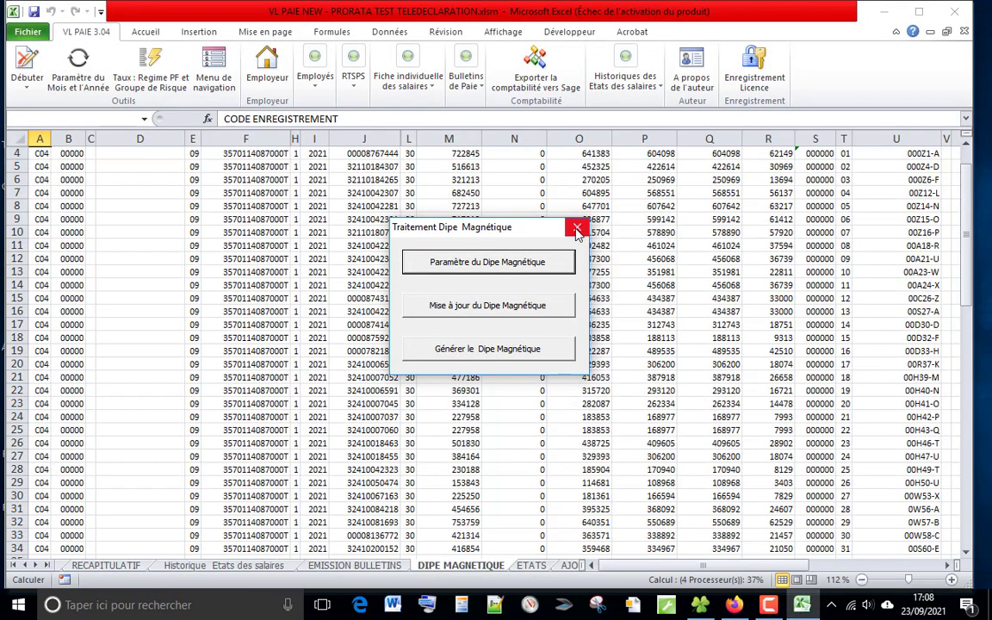
{"action": "left_click", "coordinate": [577, 229]}
{"action": "left_click", "coordinate": [47, 566]}
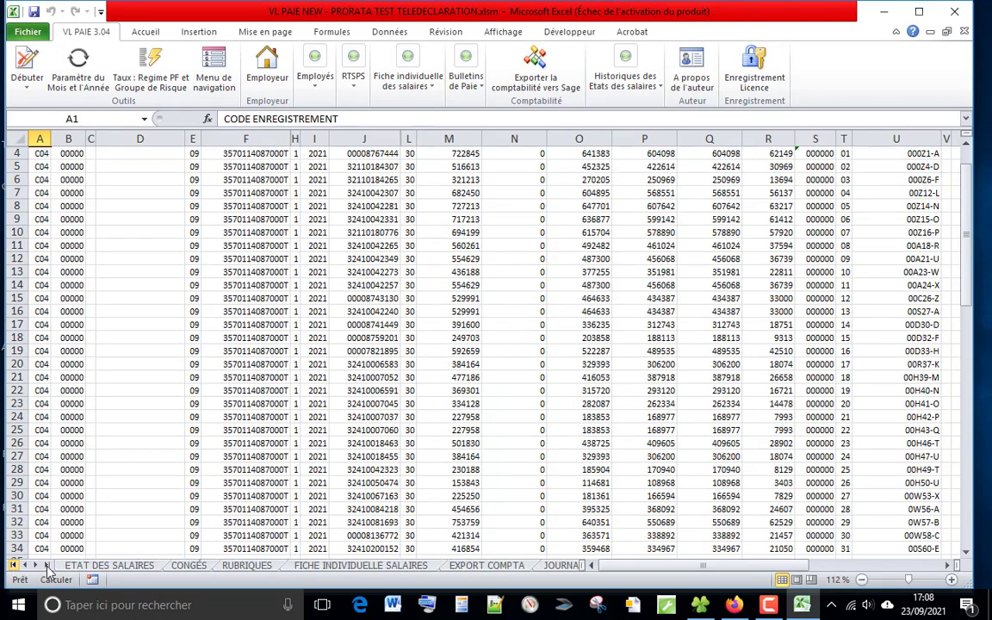
{"action": "left_click", "coordinate": [95, 565]}
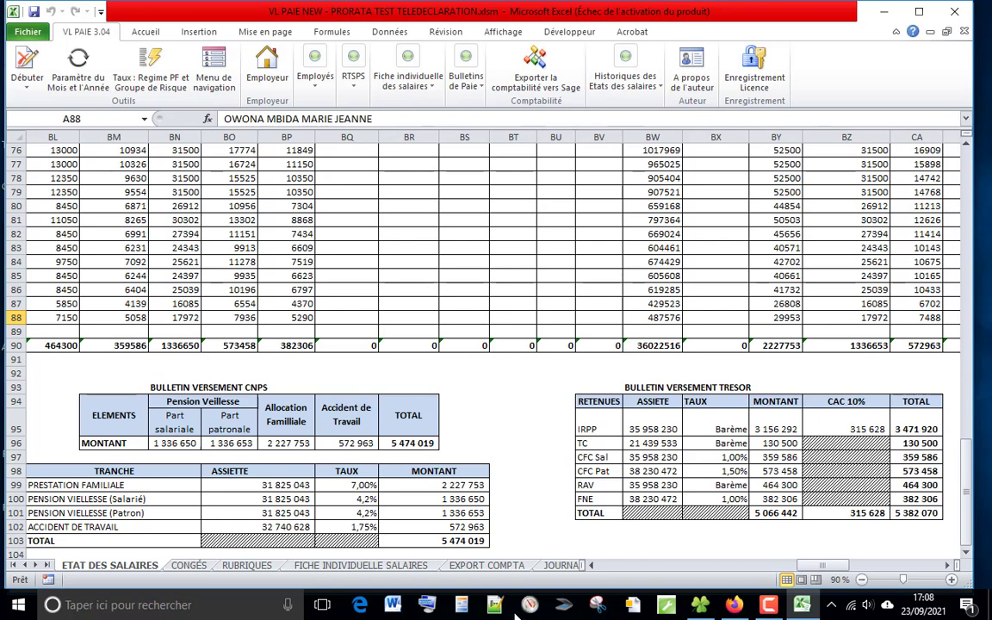
Step: Return to the browser and scroll down to the declaration confirmation section of the summary
{"action": "left_click", "coordinate": [736, 606]}
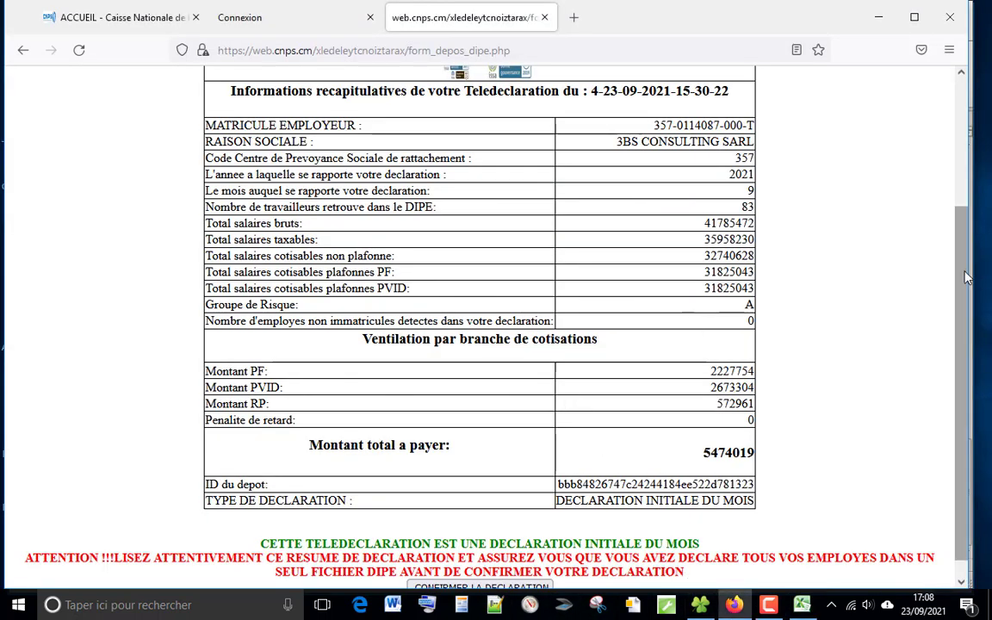
{"action": "mouse_move", "coordinate": [963, 278]}
{"action": "left_mouse_down"}
{"action": "mouse_move", "coordinate": [963, 205]}
{"action": "mouse_move", "coordinate": [963, 298]}
{"action": "left_mouse_up"}
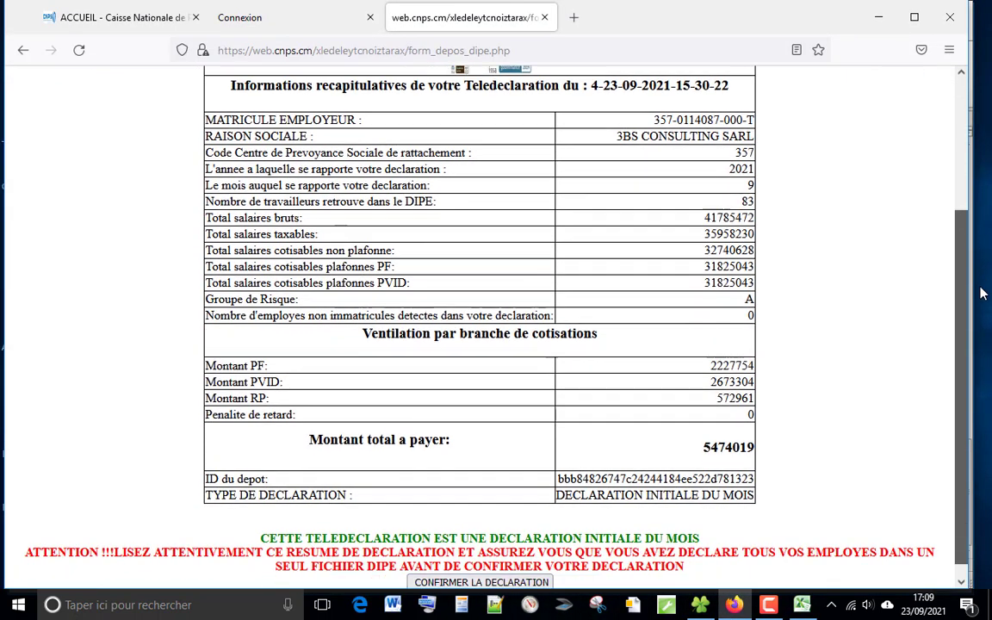